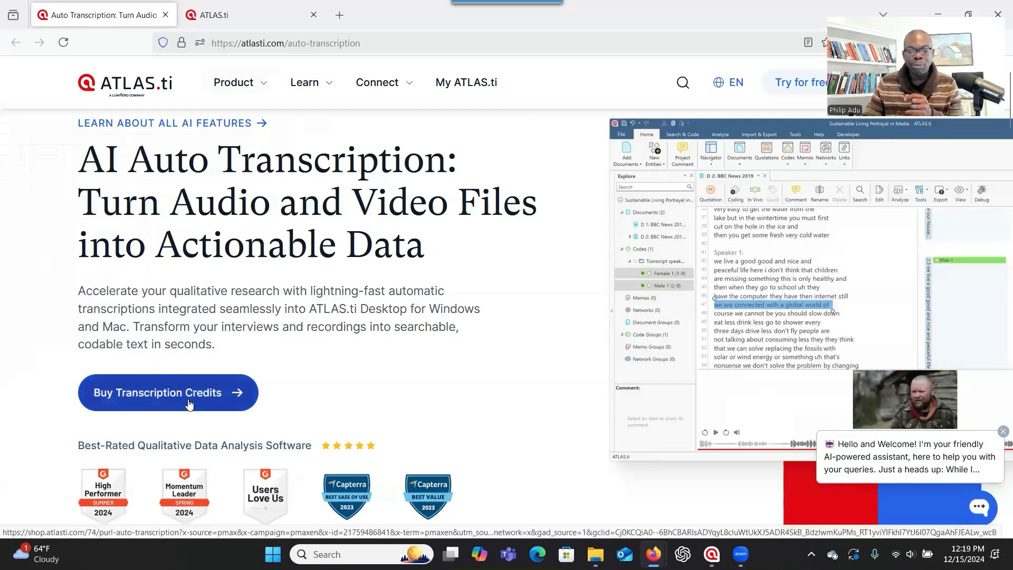
Open the transcription credits shop page and review the auto transcription packages and their prices
click(188, 404)
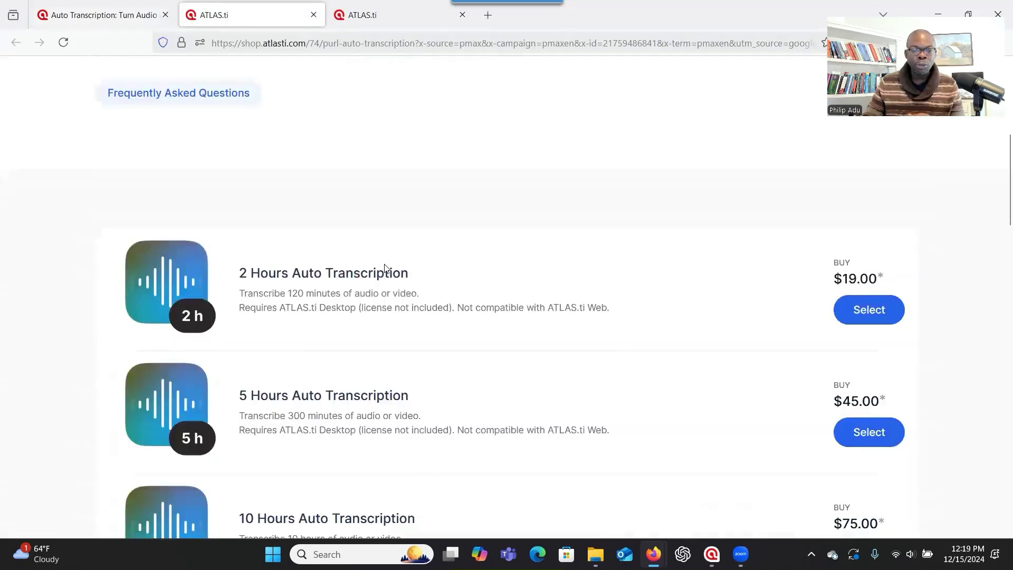
scroll(385, 268, down, 1)
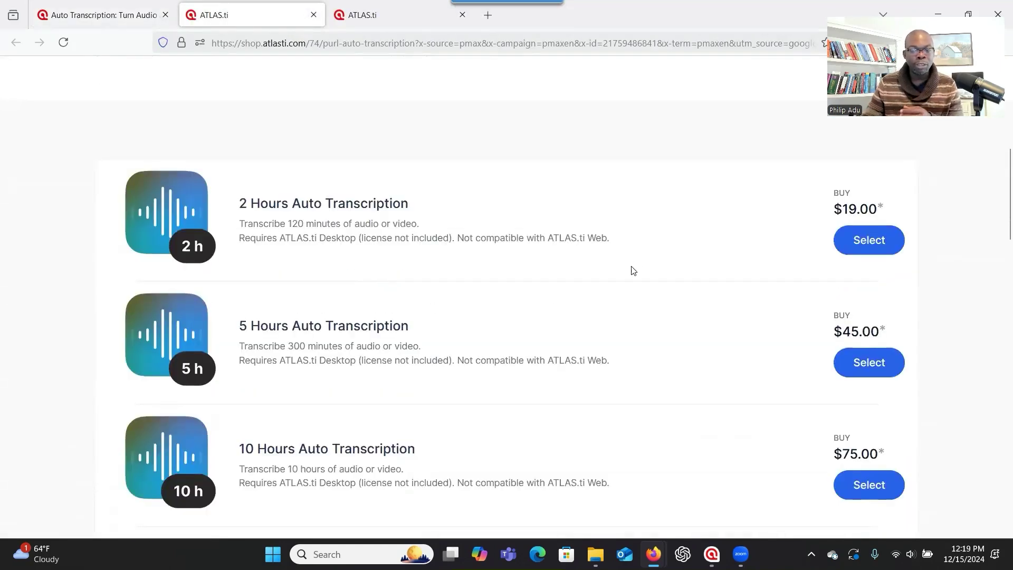
scroll(481, 363, down, 1)
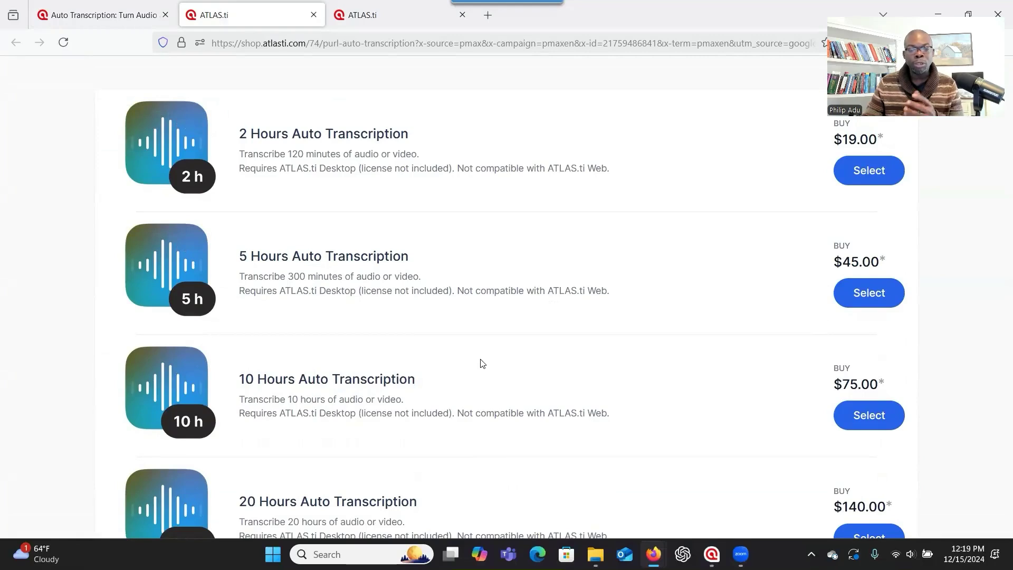
scroll(484, 362, up, 8)
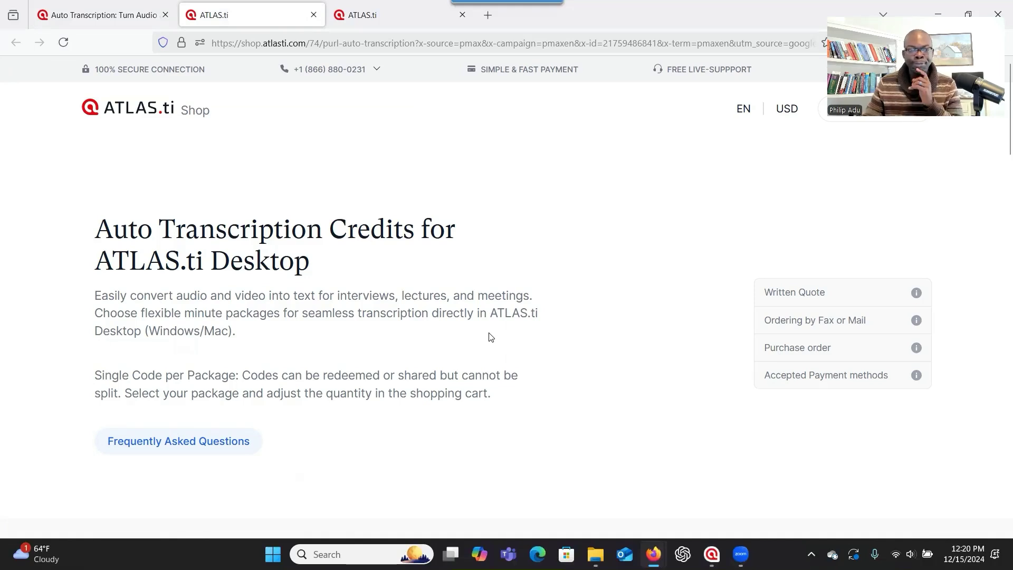
Return to the auto transcription product page and reopen the purchase page to compare the hour packages again
click(126, 15)
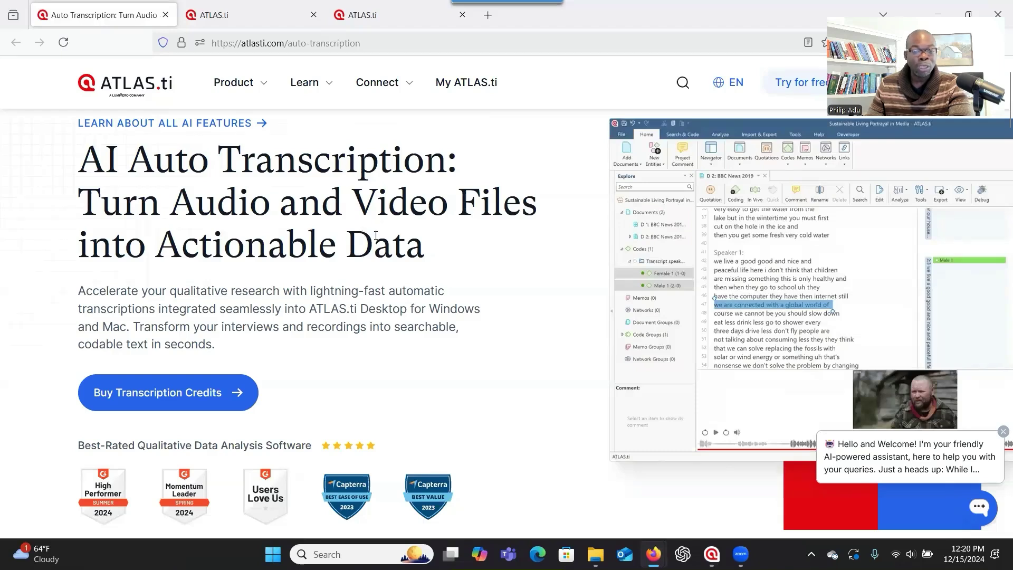
scroll(376, 236, down, 4)
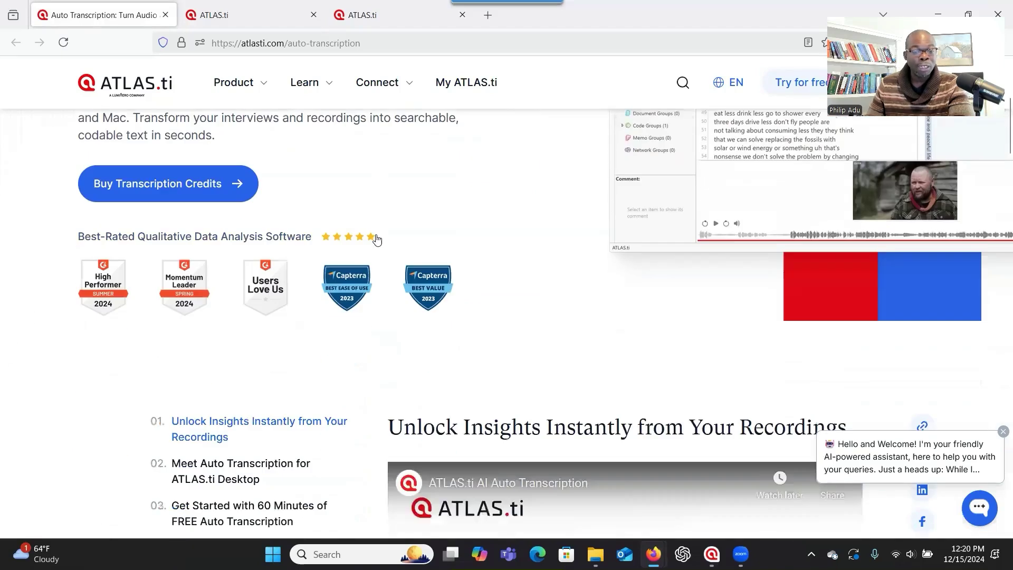
click(216, 196)
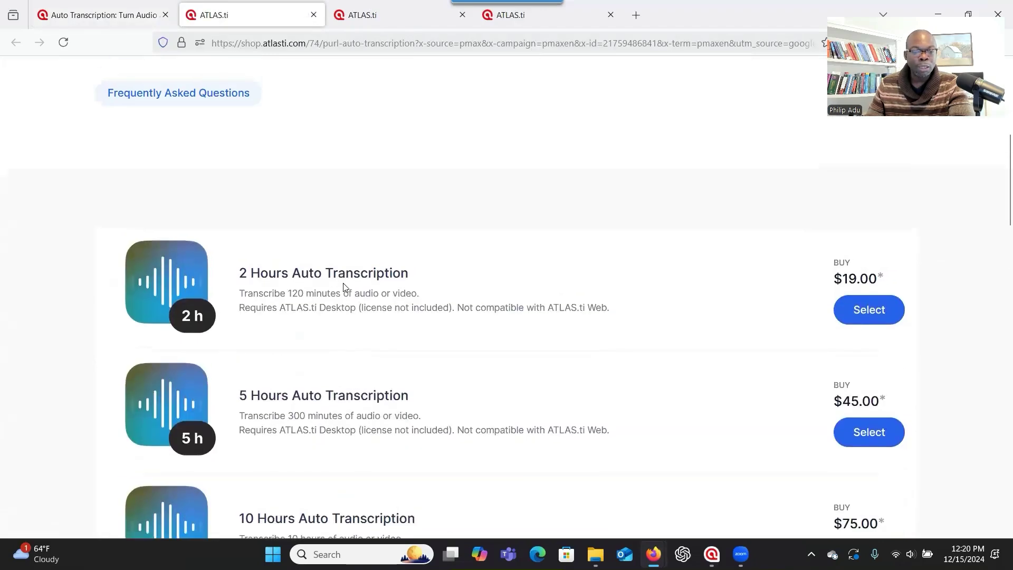
scroll(343, 288, down, 3)
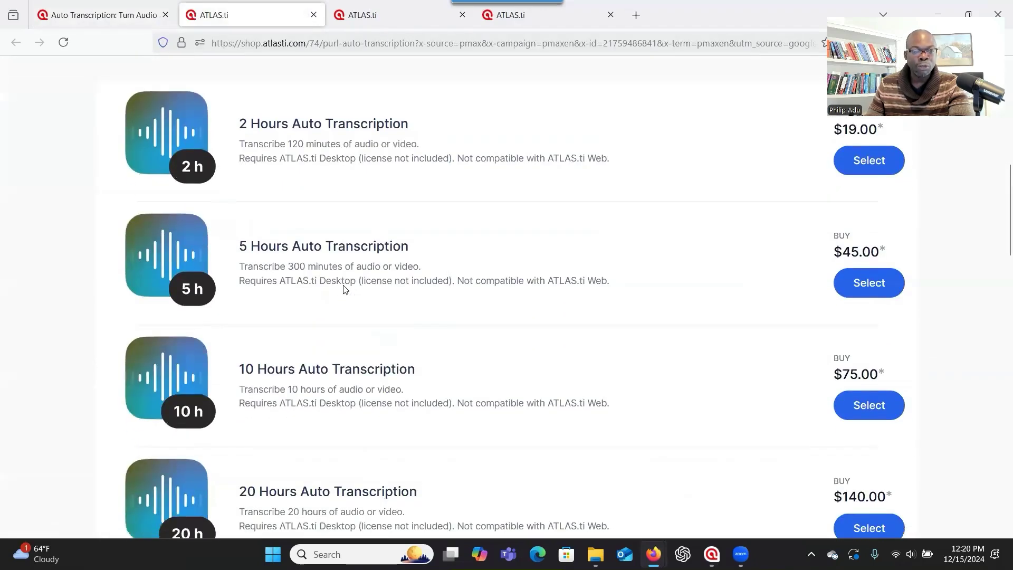
scroll(344, 284, up, 5)
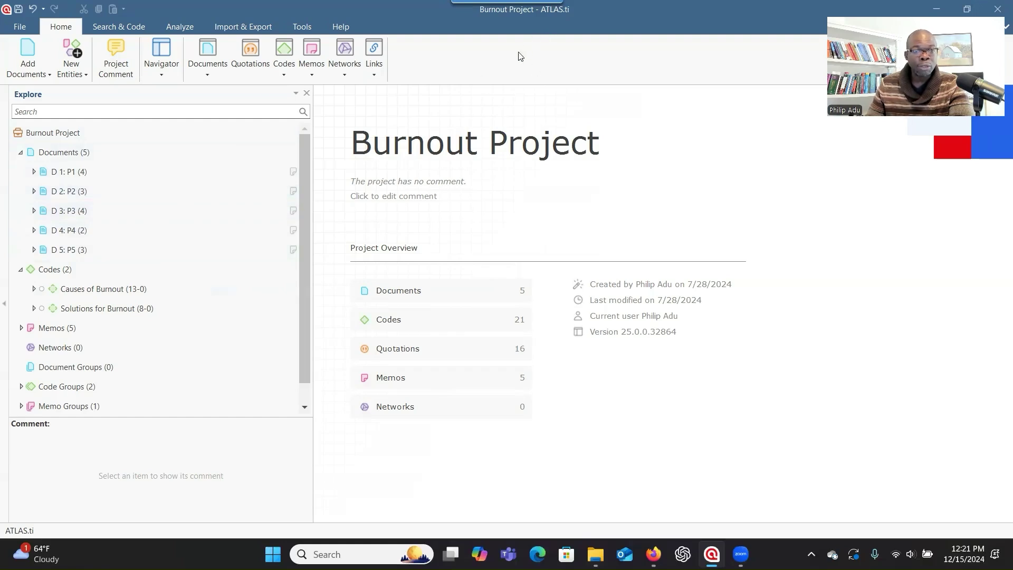
Add the video "About Mental health Stigma_Descript" from the Graphy Project folder to the Burnout Project as linked media
click(36, 74)
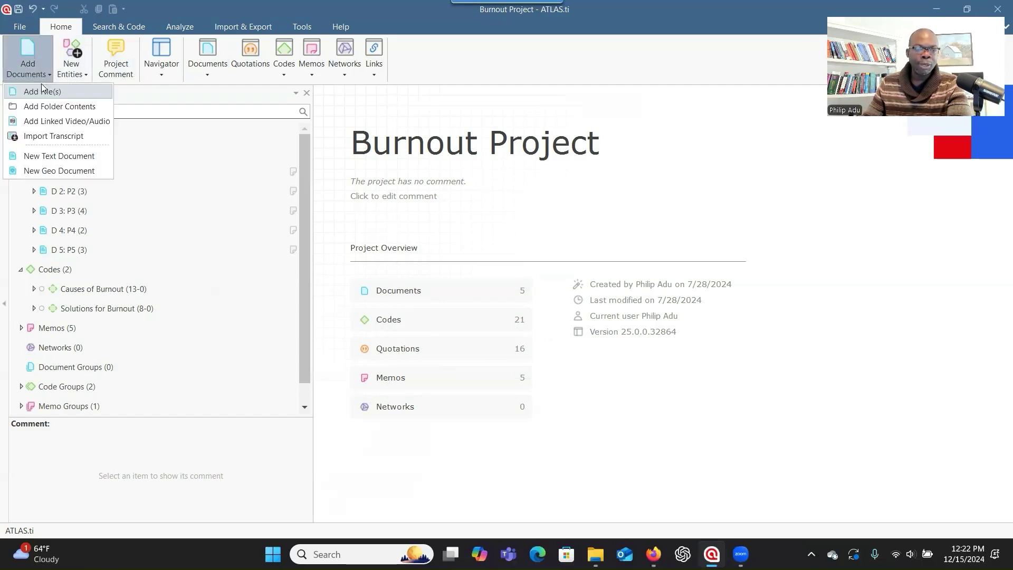
click(48, 122)
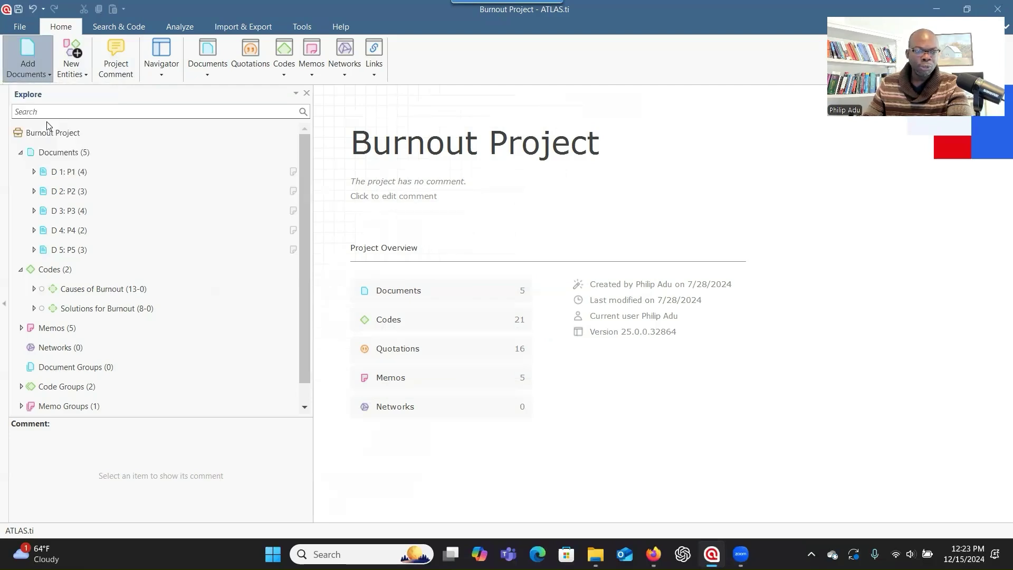
scroll(317, 162, down, 5)
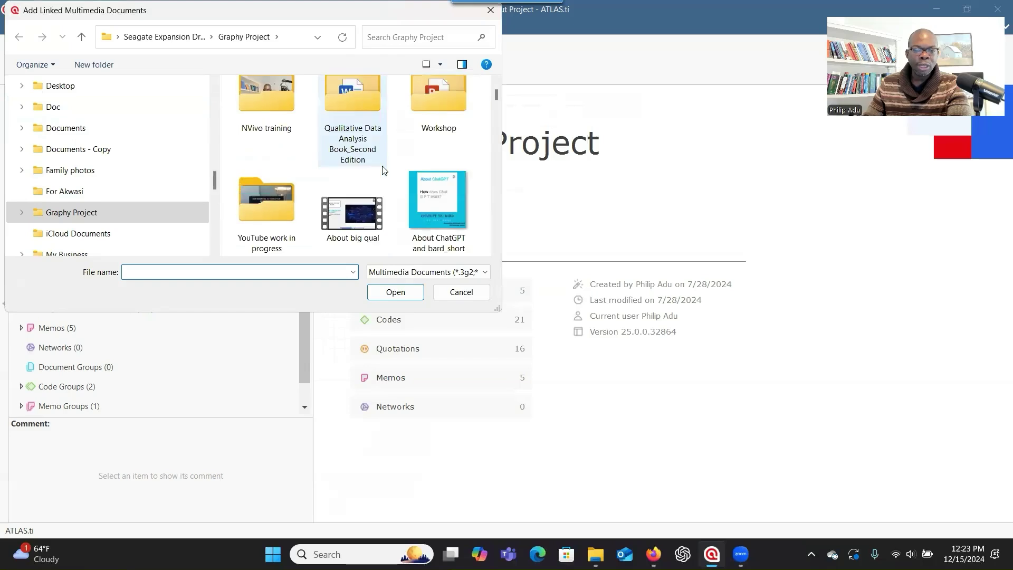
scroll(383, 169, down, 5)
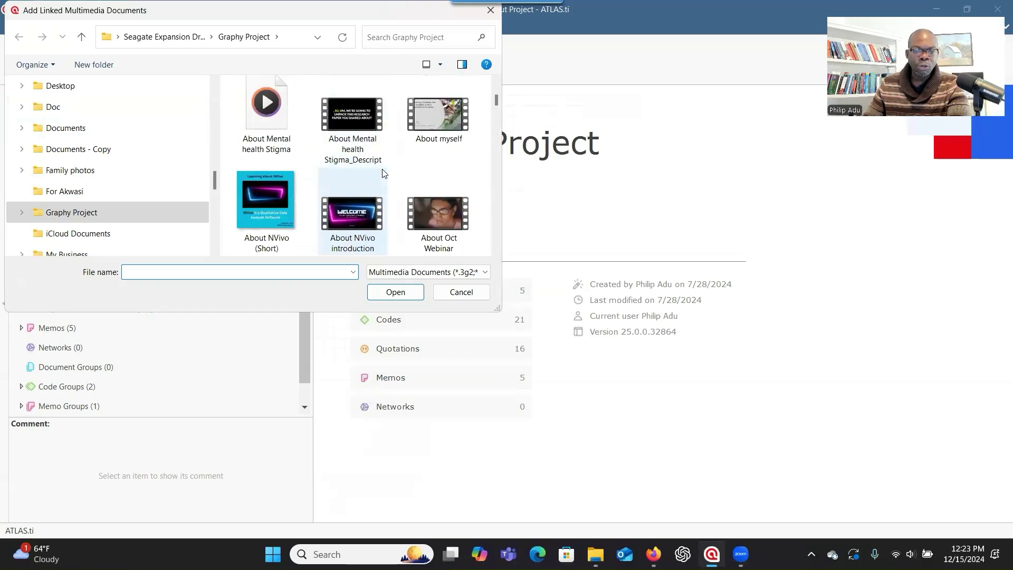
click(357, 153)
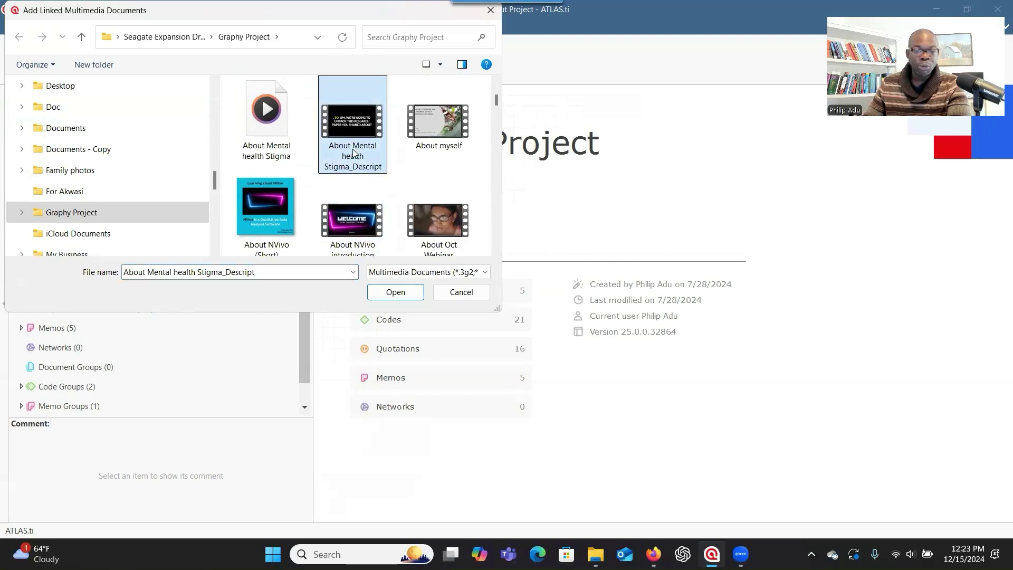
click(385, 293)
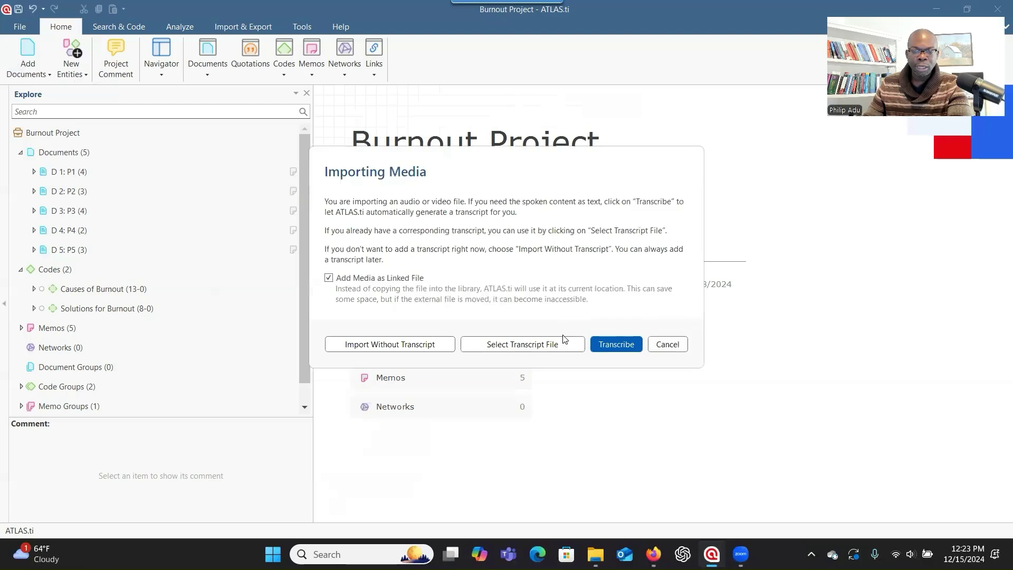
Transcribe the imported video with the language on Auto Detect, Speaker Diarization and Code Speakers enabled, and filler words kept
click(616, 345)
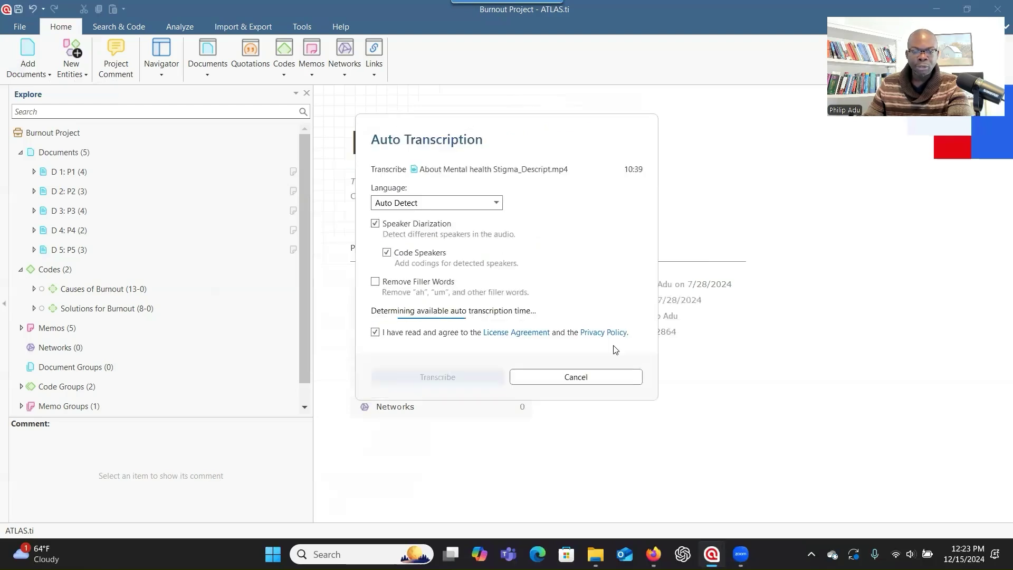
click(417, 206)
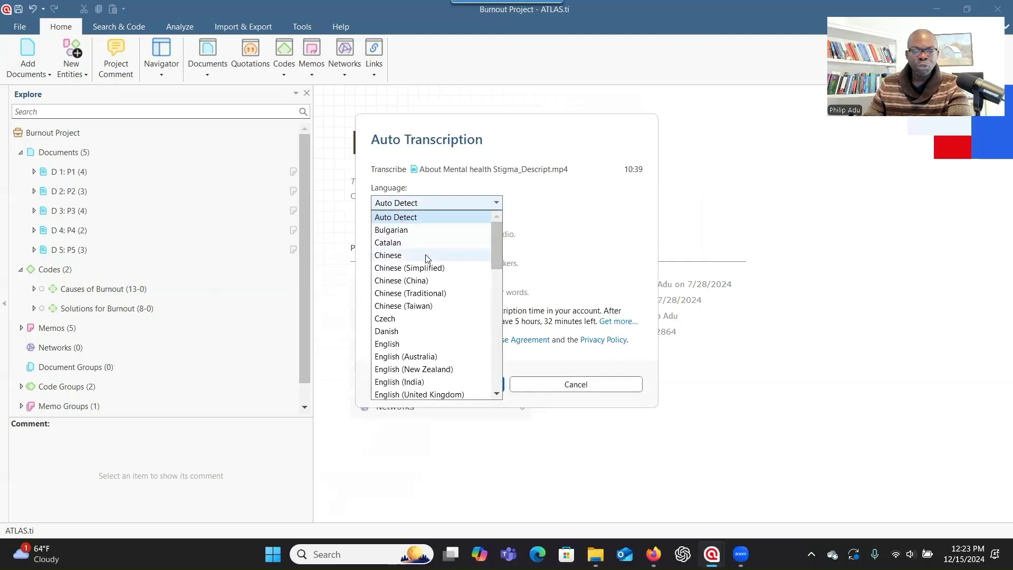
click(407, 222)
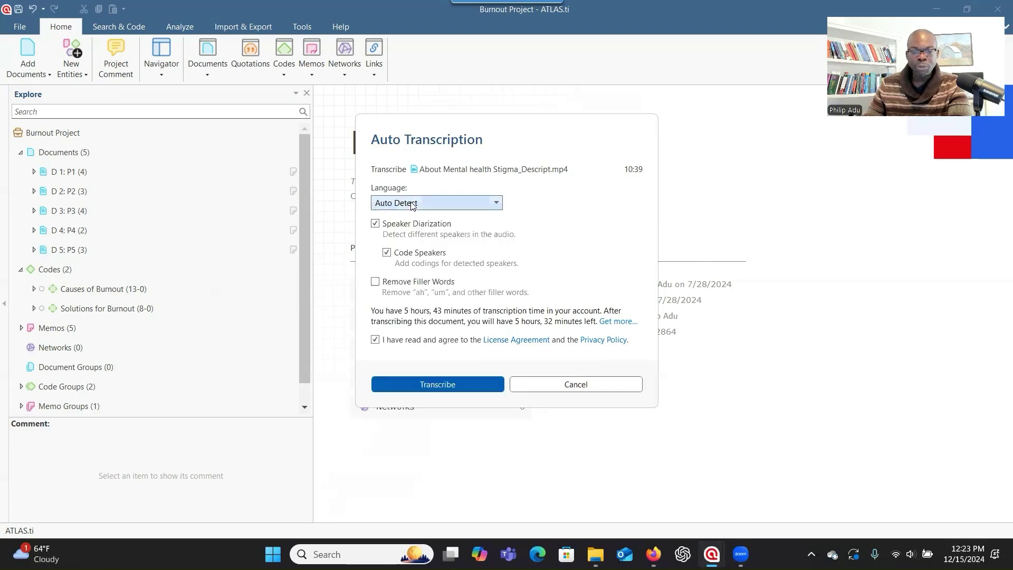
click(412, 206)
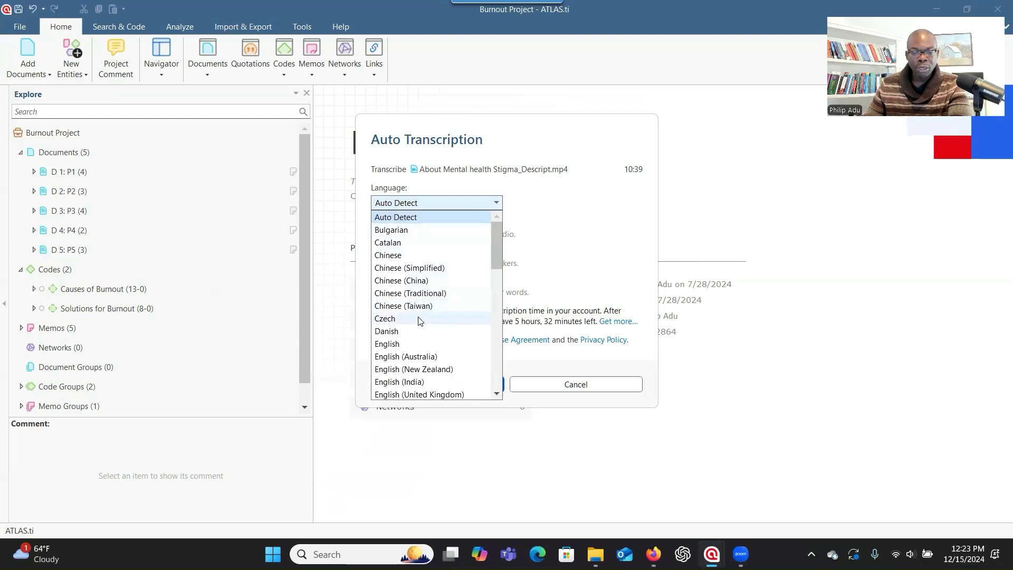
scroll(421, 328, down, 1)
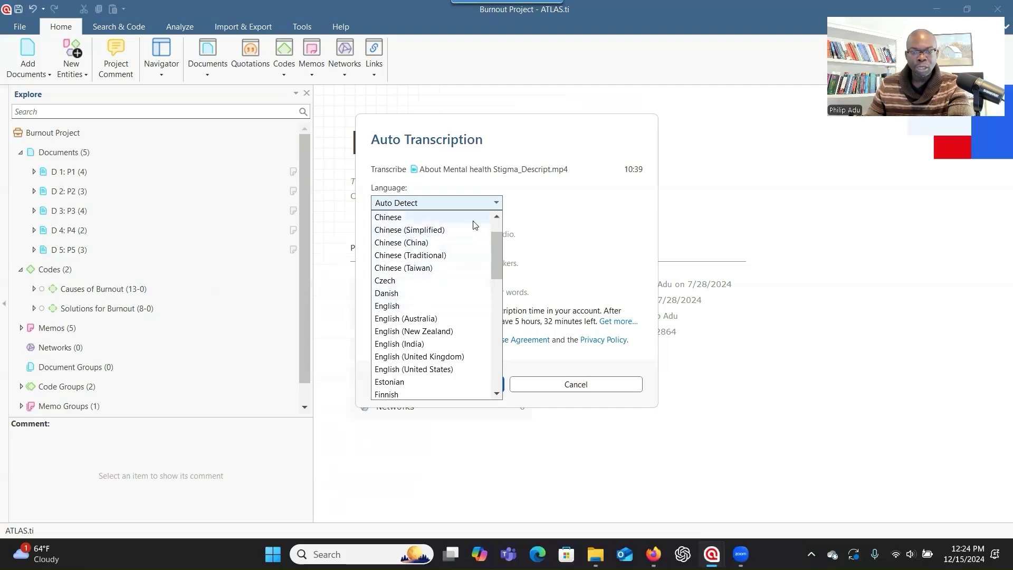
click(537, 205)
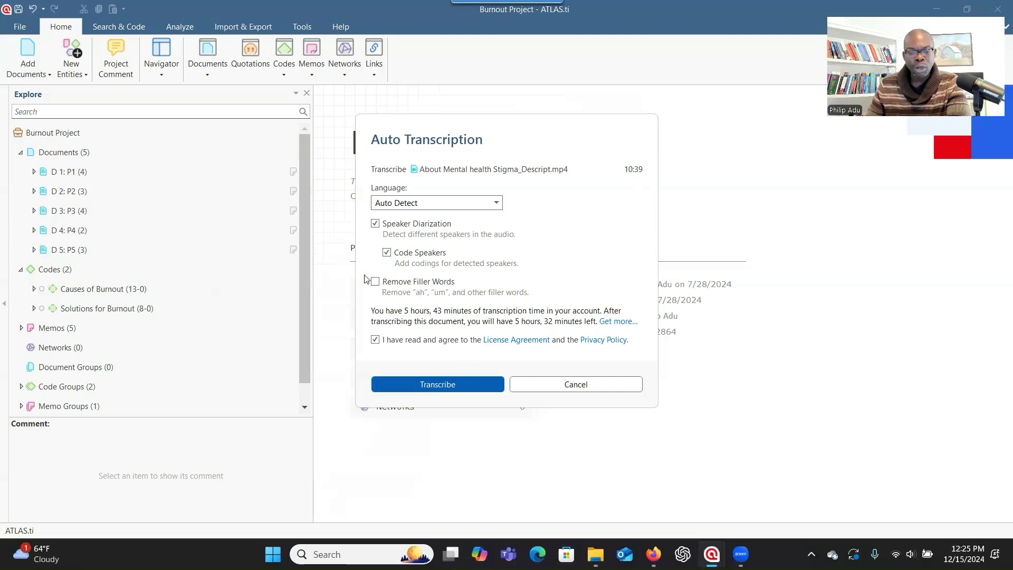
click(464, 389)
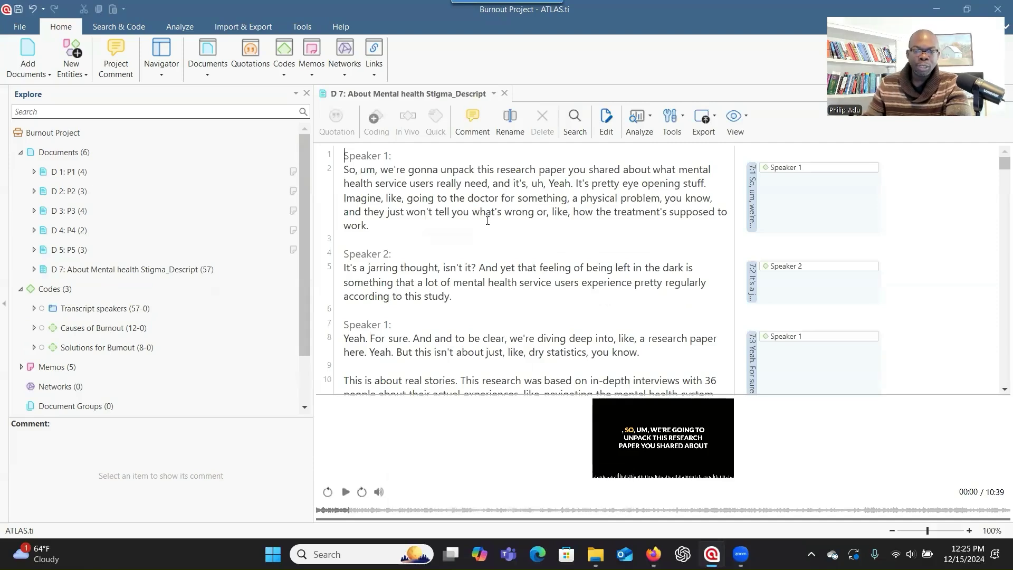
Examine the start of the transcript, highlighting the speaker labels and the first passages of Speaker 1 and Speaker 2
scroll(485, 219, down, 1)
scroll(485, 219, up, 1)
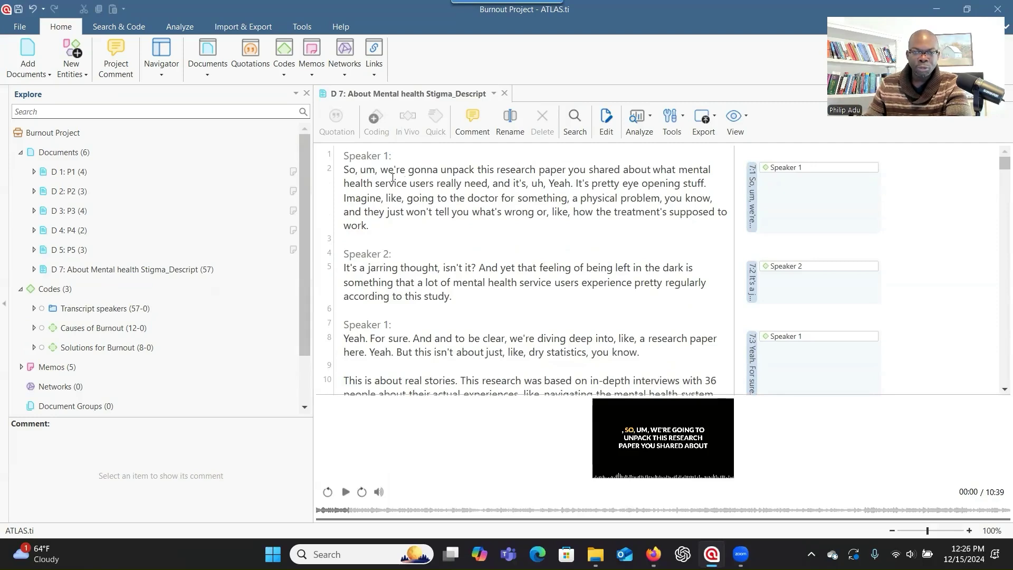
scroll(413, 299, down, 1)
scroll(396, 197, up, 1)
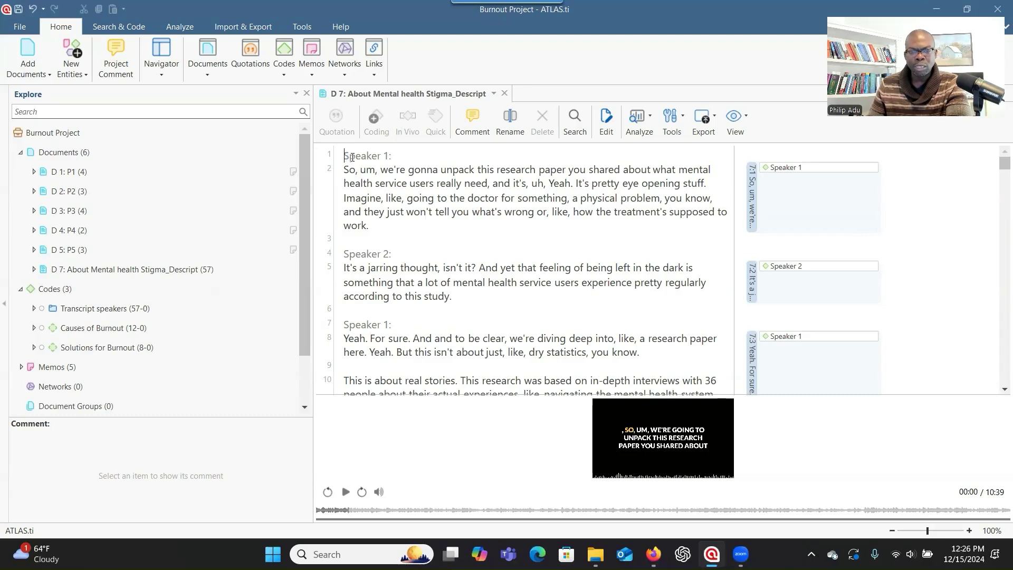
drag(344, 155, 397, 158)
drag(350, 257, 384, 255)
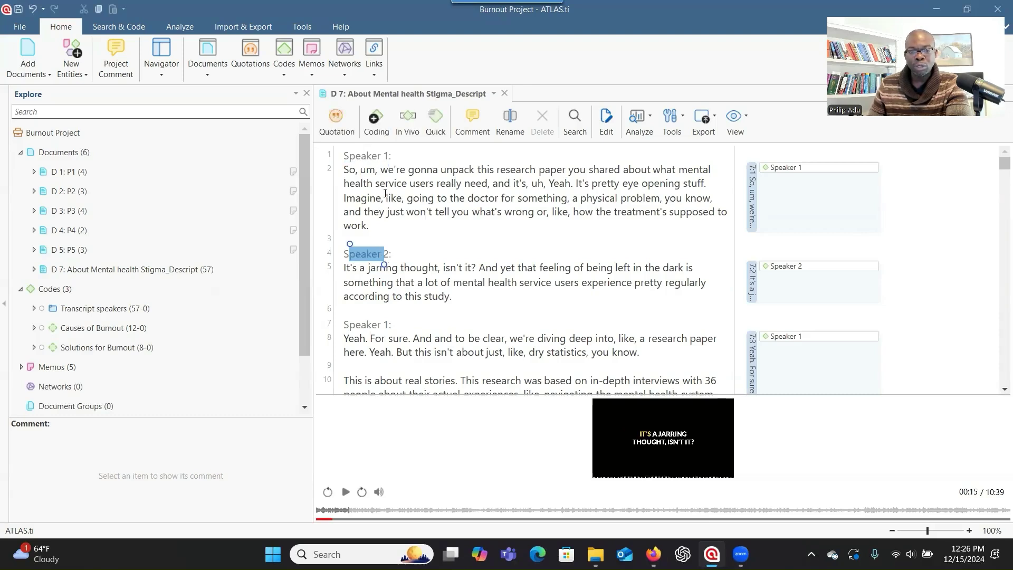
drag(350, 169, 508, 207)
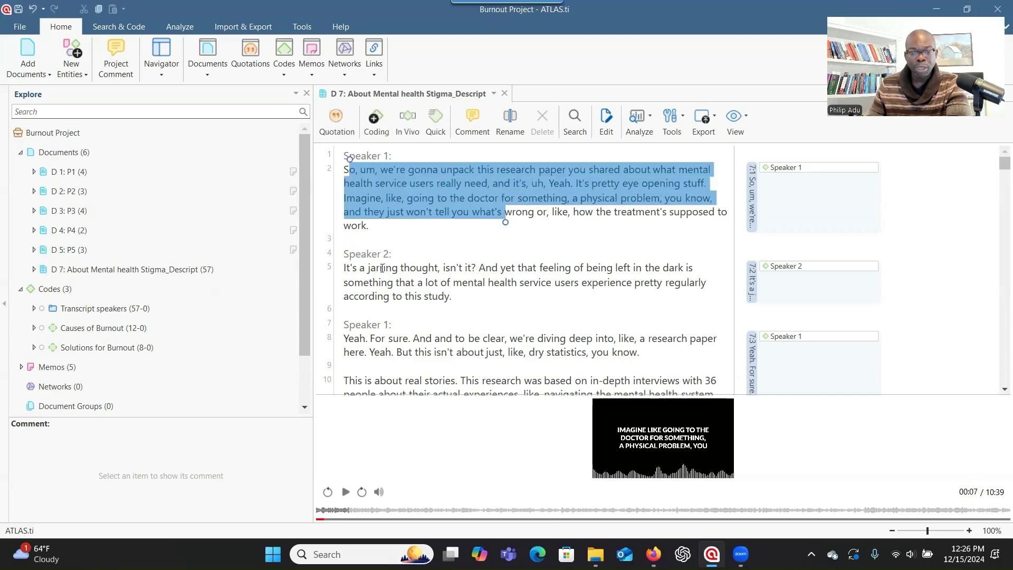
drag(380, 268, 485, 298)
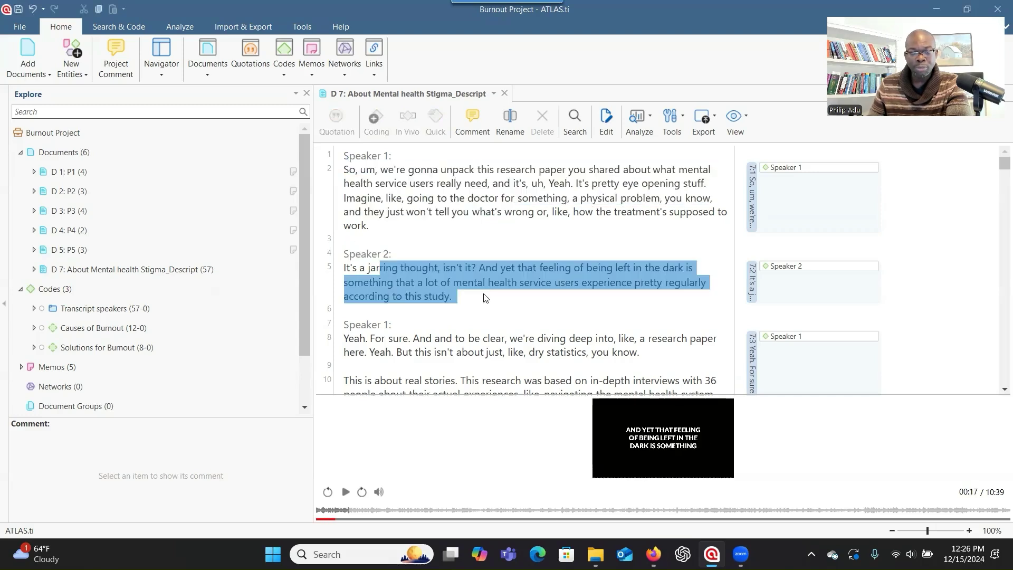
Look through the following speaker turns and show the first passage coded as Speaker 1 from its margin coding
click(395, 189)
scroll(395, 188, down, 3)
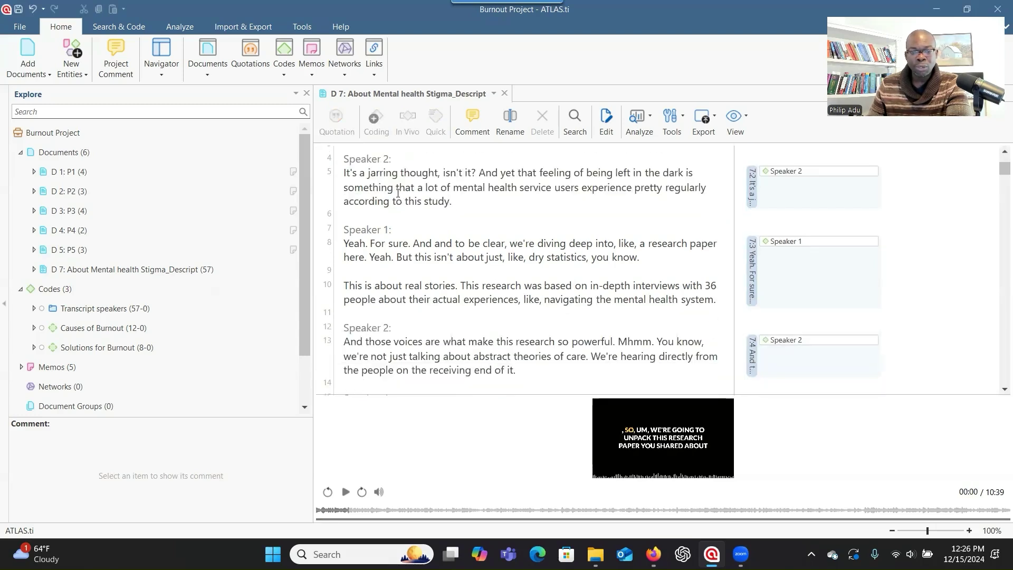
scroll(398, 194, down, 3)
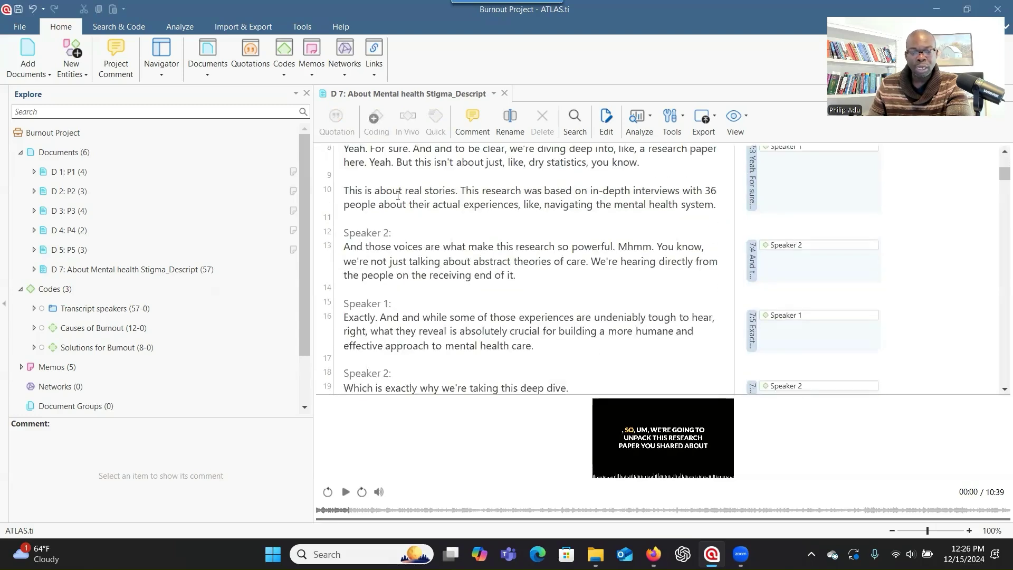
scroll(399, 195, up, 6)
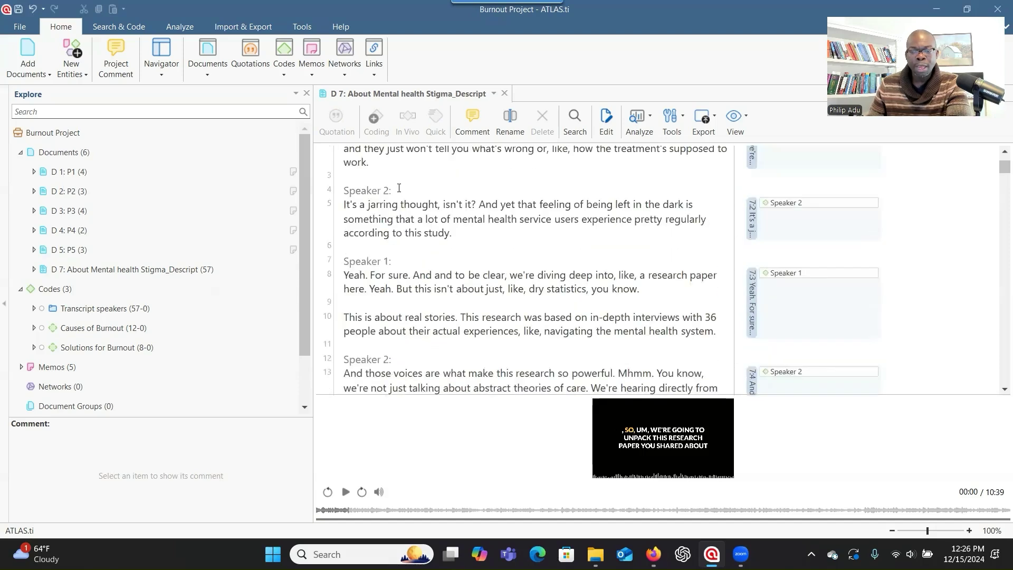
click(848, 180)
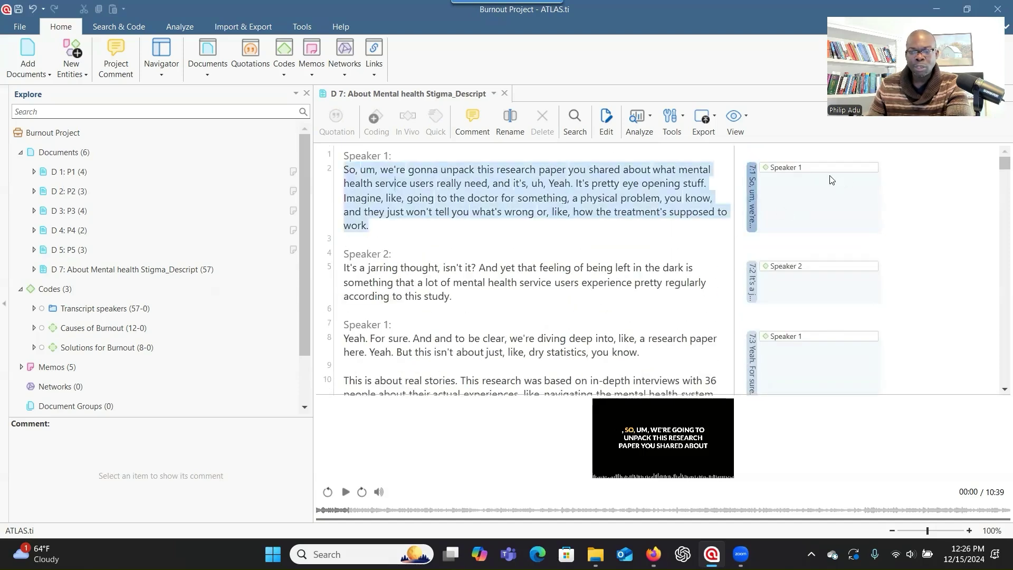
click(801, 218)
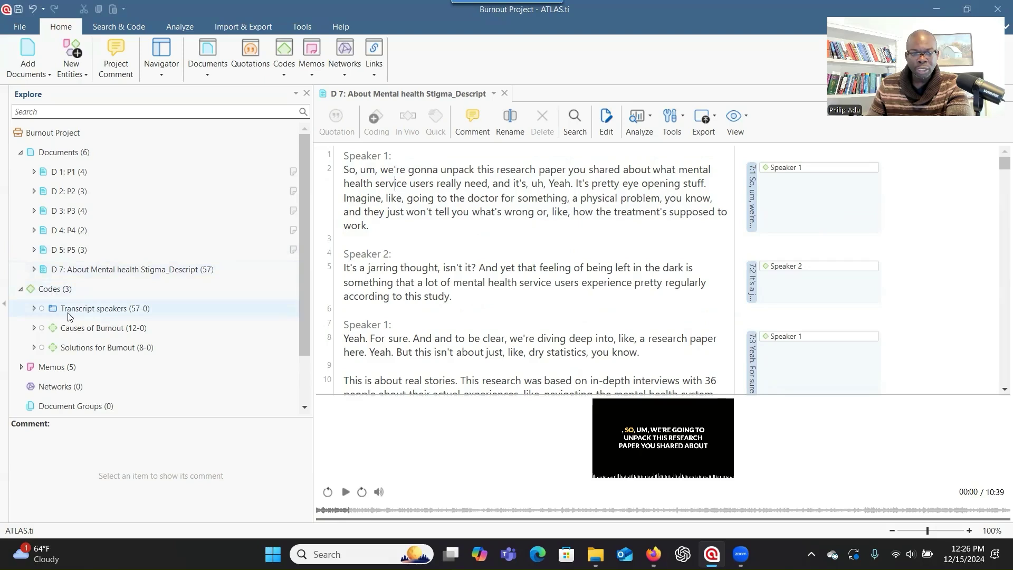
Expand the Transcript speakers code folder and browse the quotations coded with Speaker 1
click(33, 309)
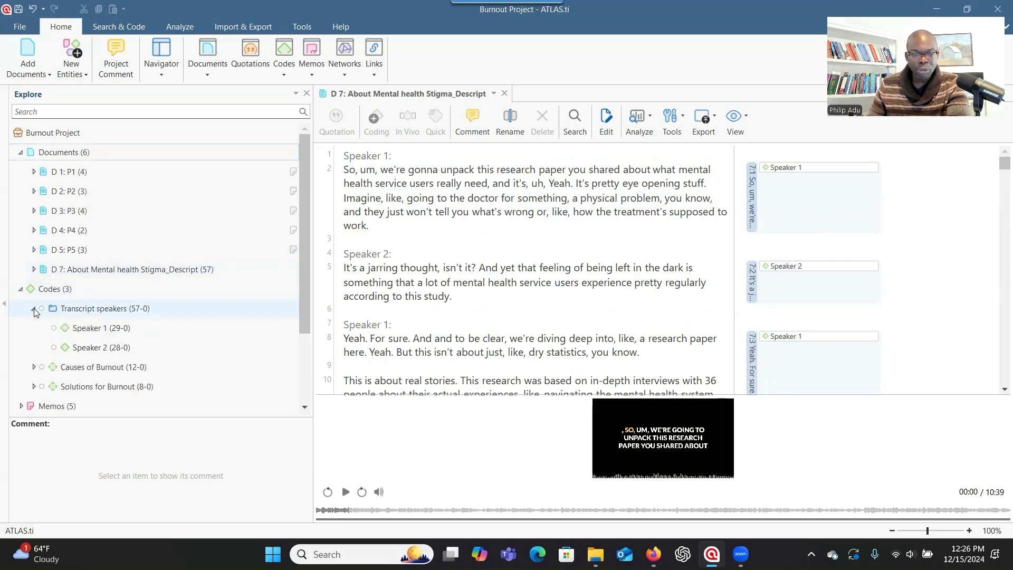
double_click(92, 329)
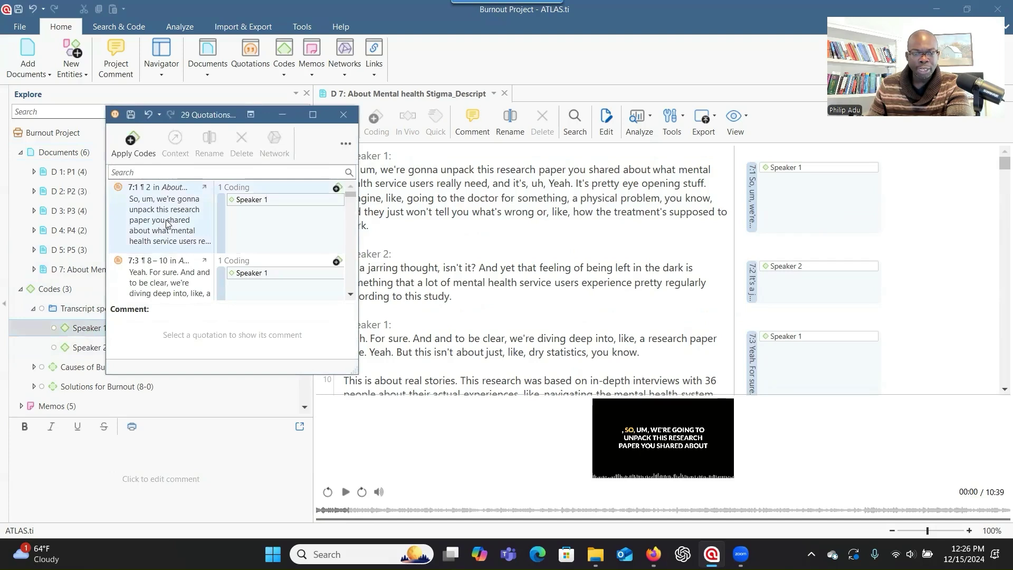
scroll(166, 224, down, 5)
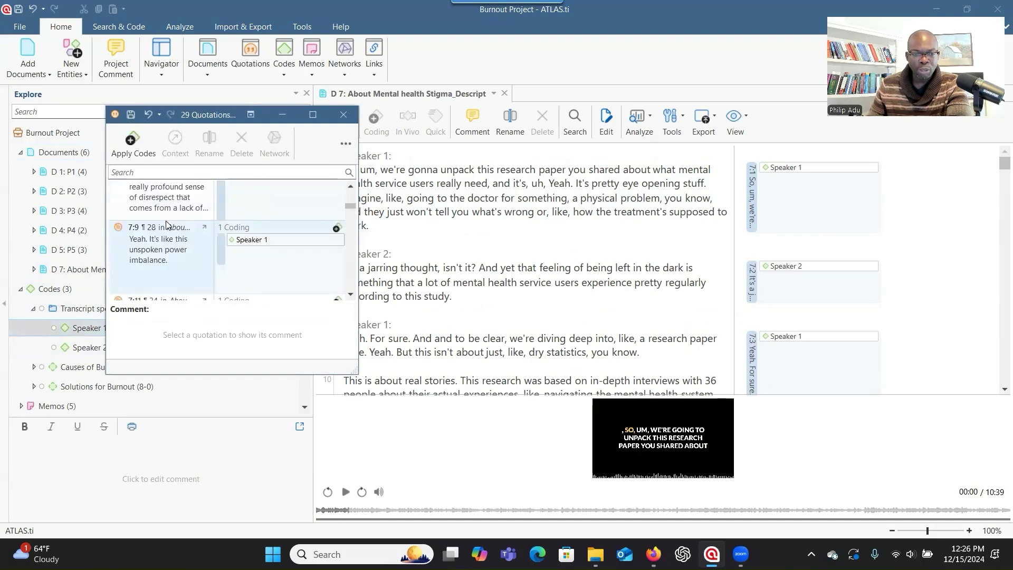
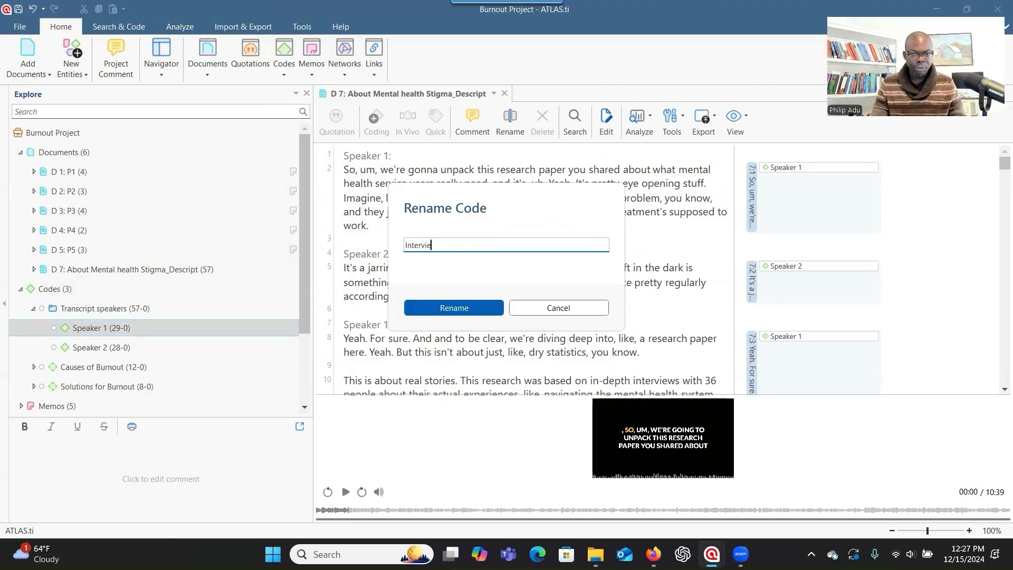
Rename the Speaker 1 code as Interviewer and check the coded speaker turns in the transcript
text(ewer)
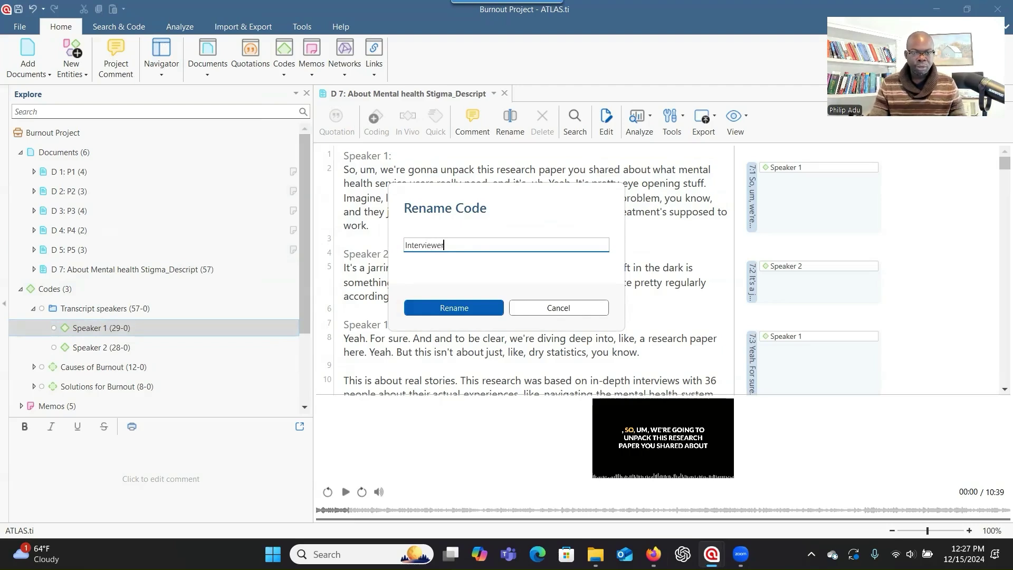
click(444, 305)
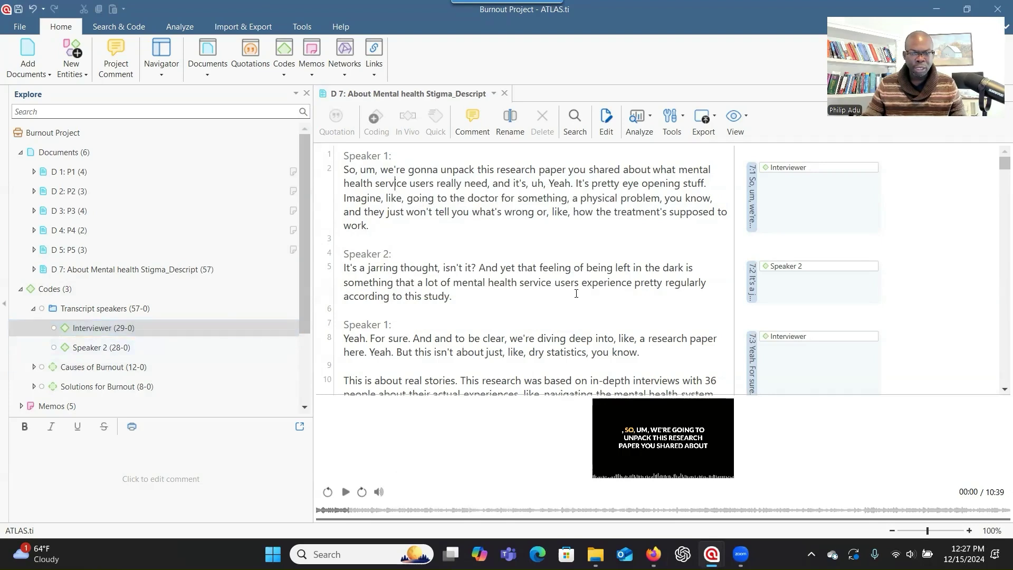
scroll(686, 287, down, 3)
scroll(686, 296, up, 2)
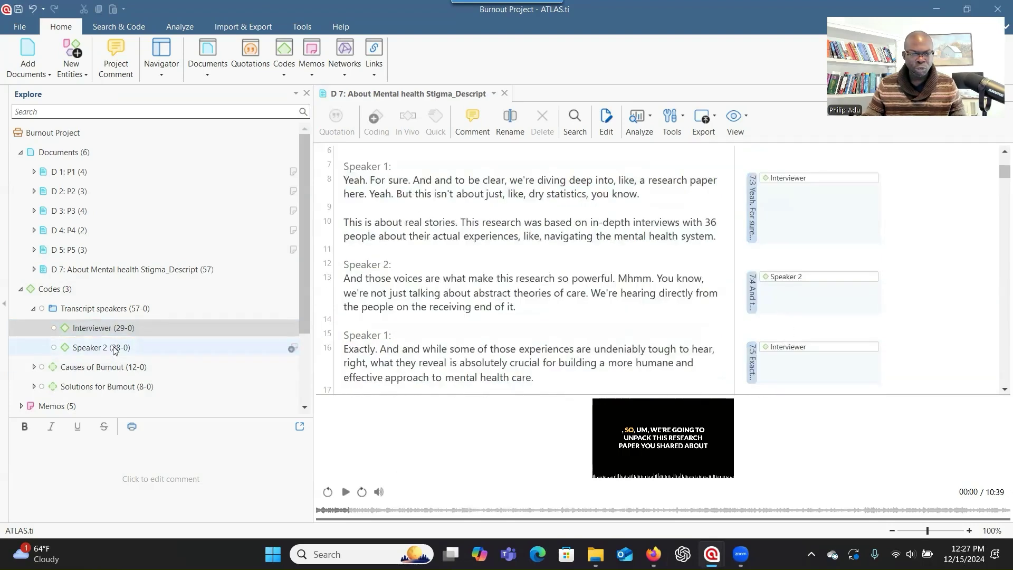
Rename the Speaker 2 code in the Transcript speakers folder as P 14
right_click(117, 348)
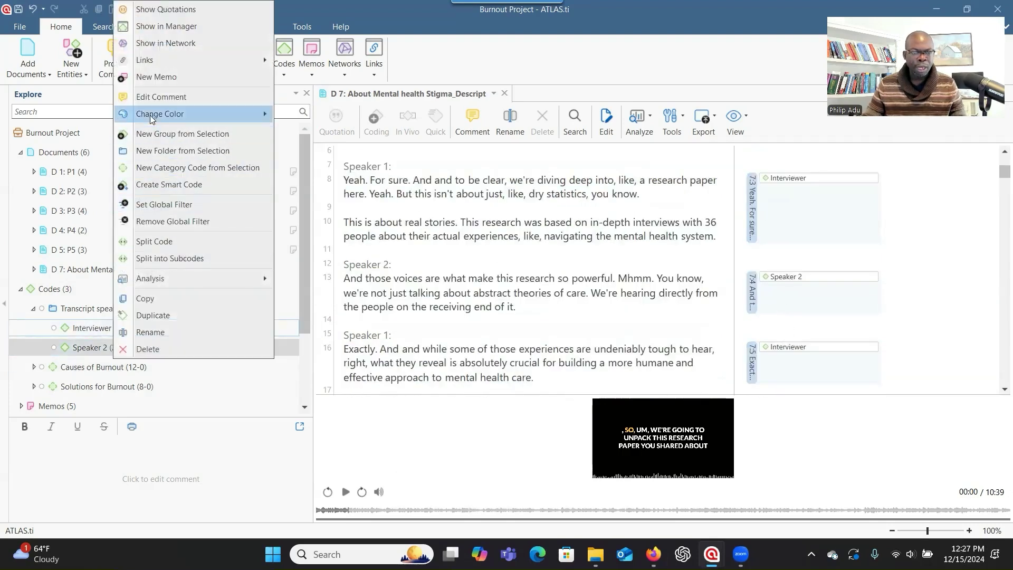
click(173, 332)
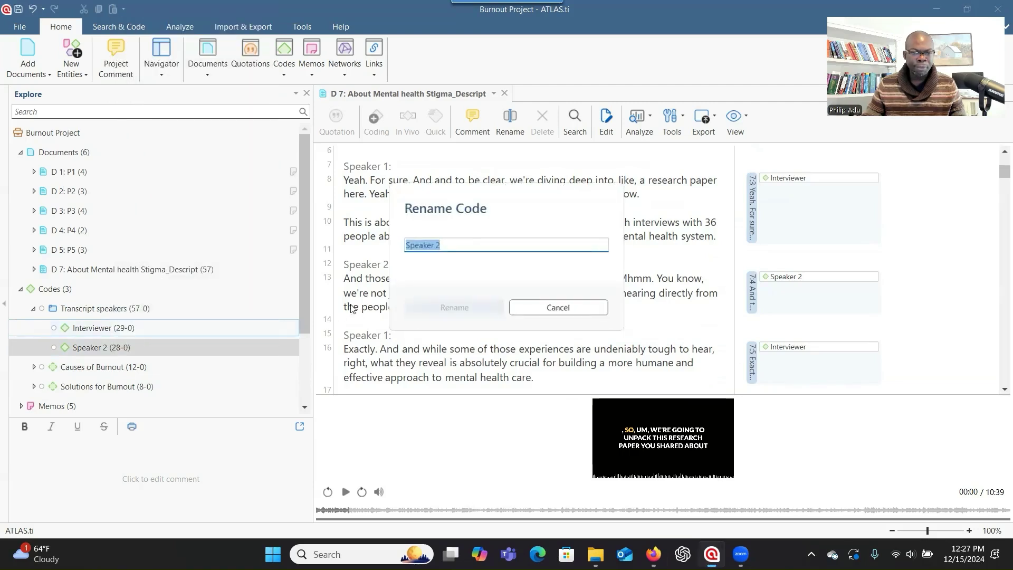
text(Participant)
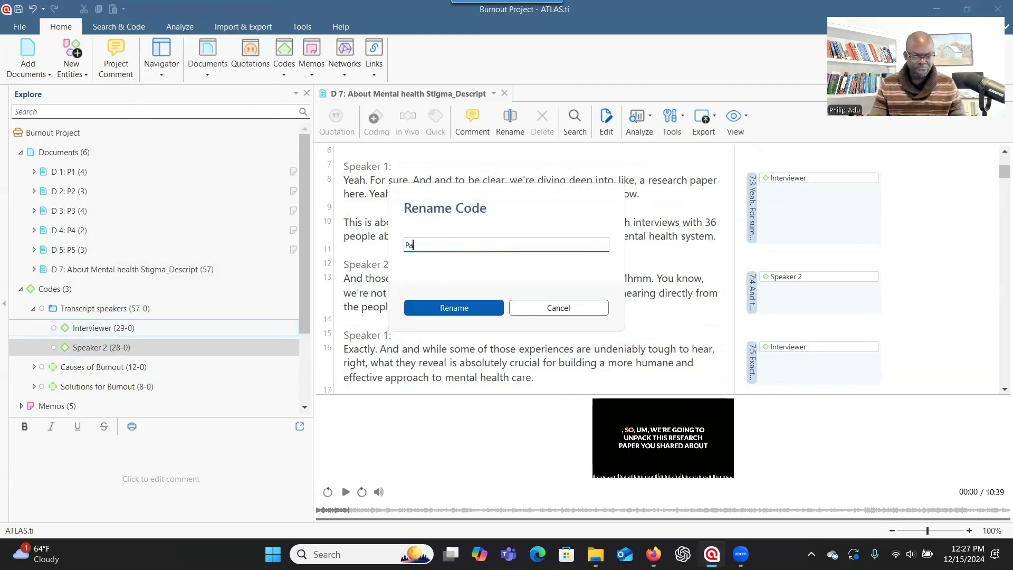
key(BackSpace)
key(BackSpace)
key(BackSpace)
key(BackSpace)
key(BackSpace)
key(BackSpace)
key(BackSpace)
key(BackSpace)
key(BackSpace)
key(BackSpace)
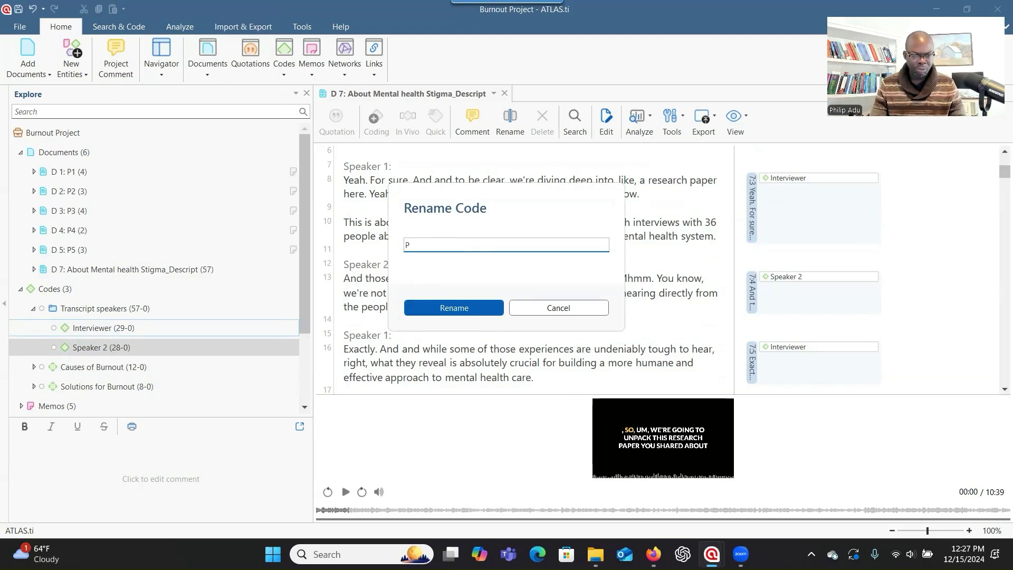
text(14)
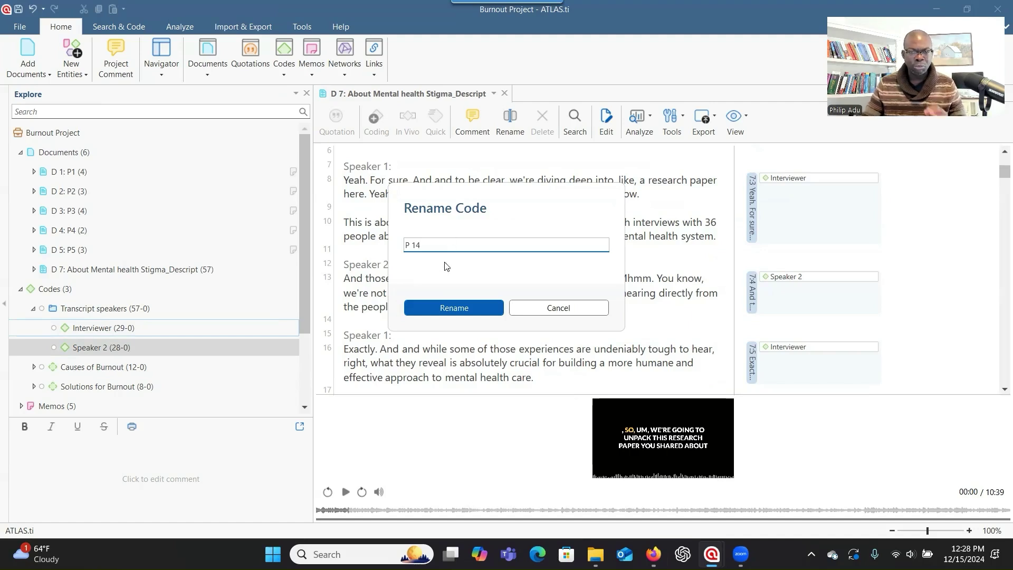
click(445, 309)
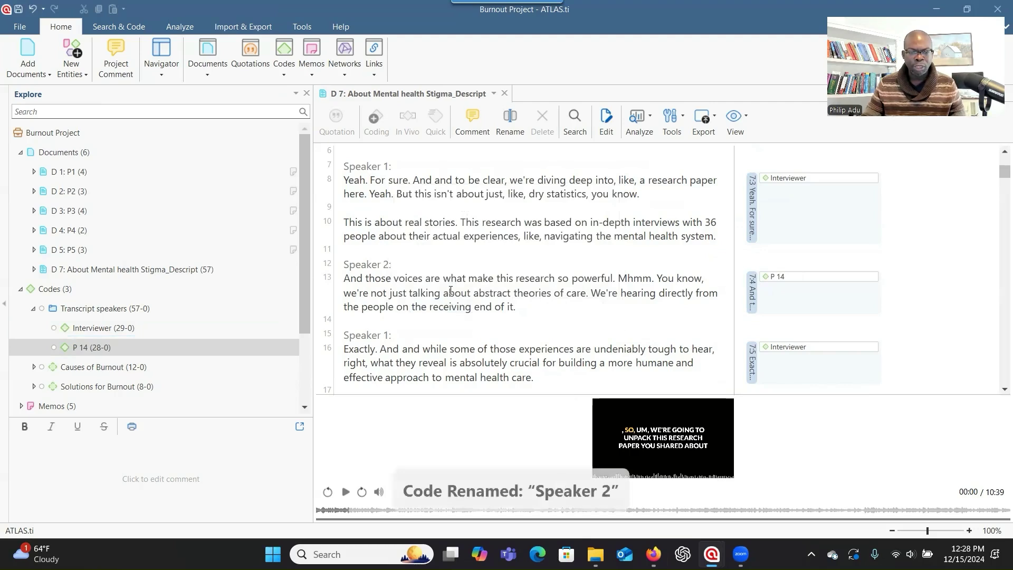
scroll(689, 251, up, 4)
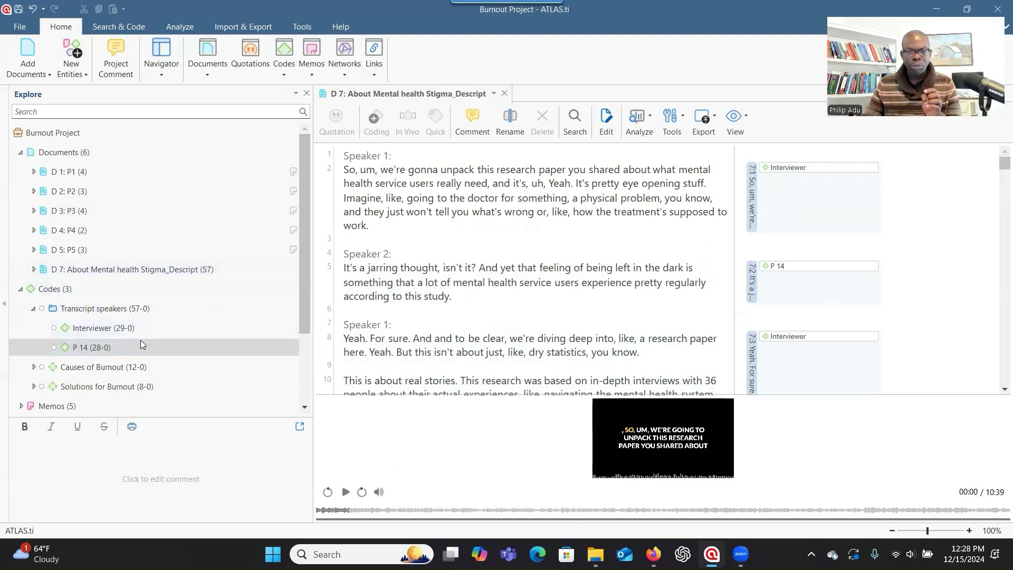
Show the first passage coded Interviewer and look through the following coded speaker turns of document D 7
click(786, 210)
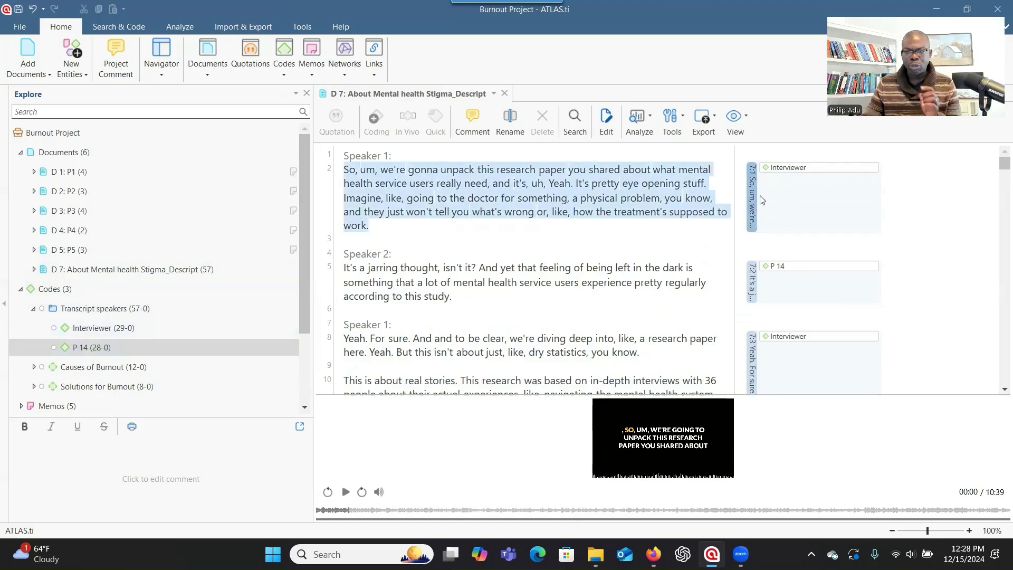
click(814, 293)
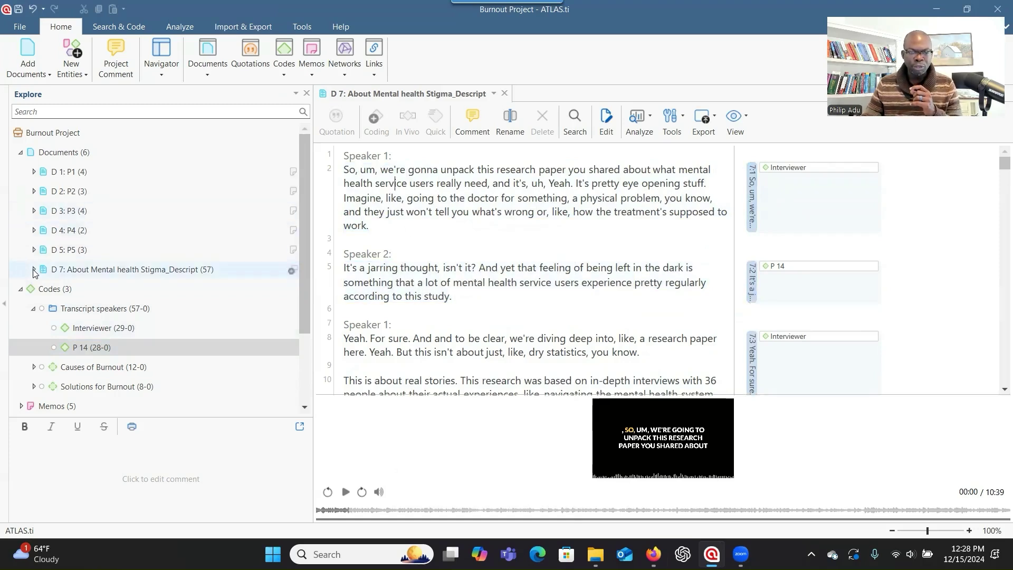
click(90, 271)
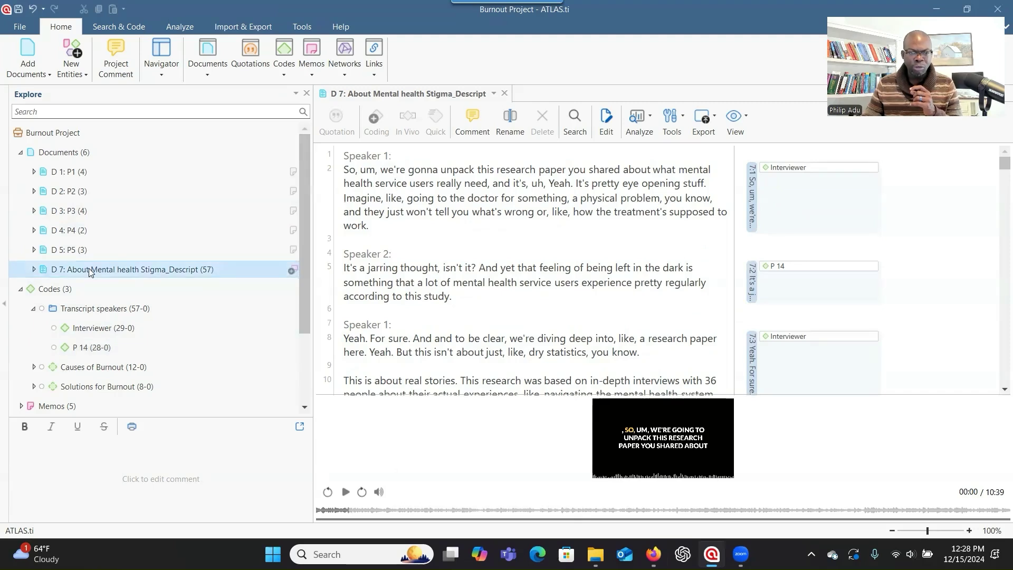
click(377, 188)
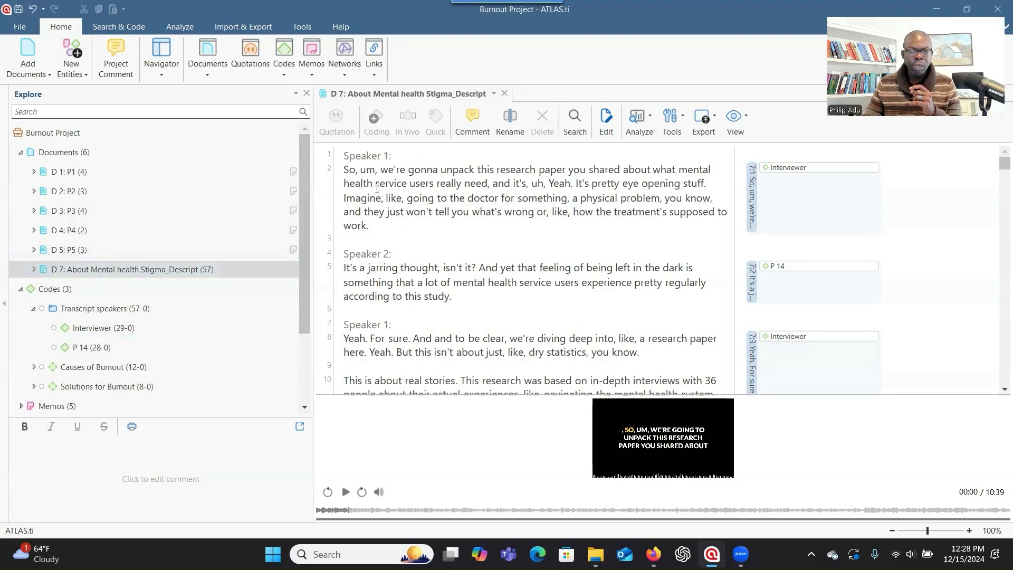
scroll(429, 211, down, 5)
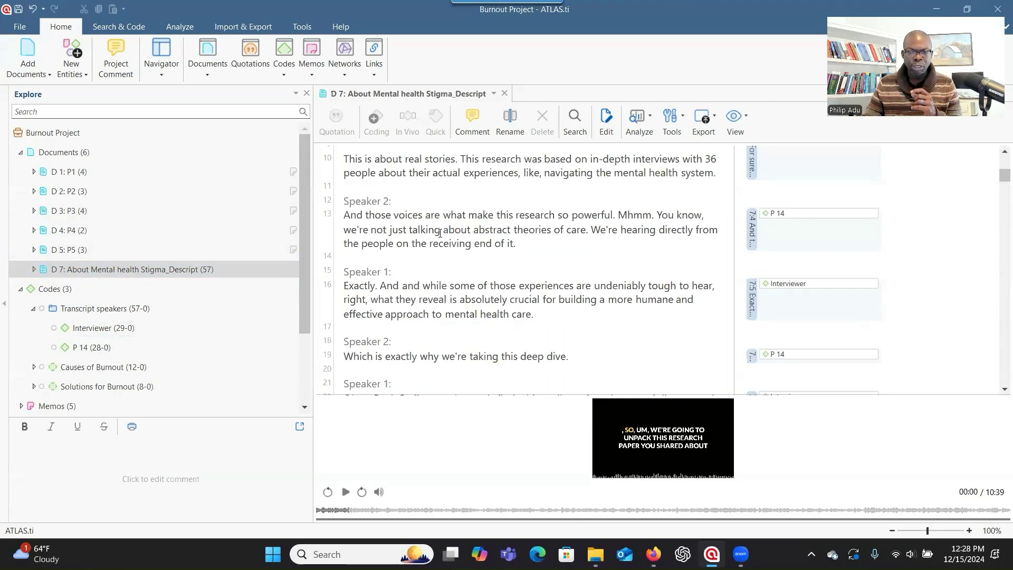
scroll(521, 128, up, 2)
Close and reopen the transcript document D 7: About Mental health Stigma_Descript and skim its speaker turns
click(505, 93)
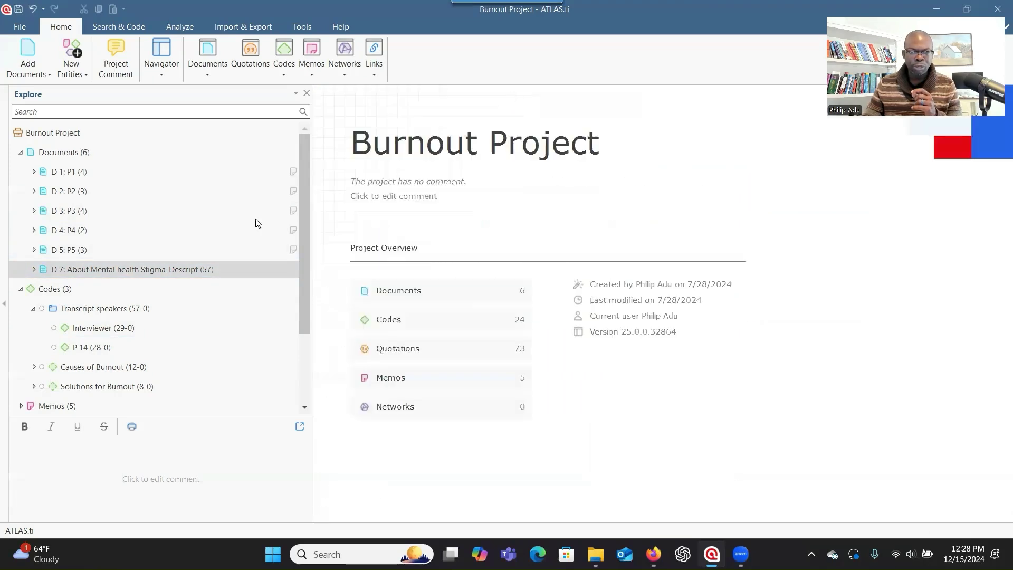
double_click(199, 268)
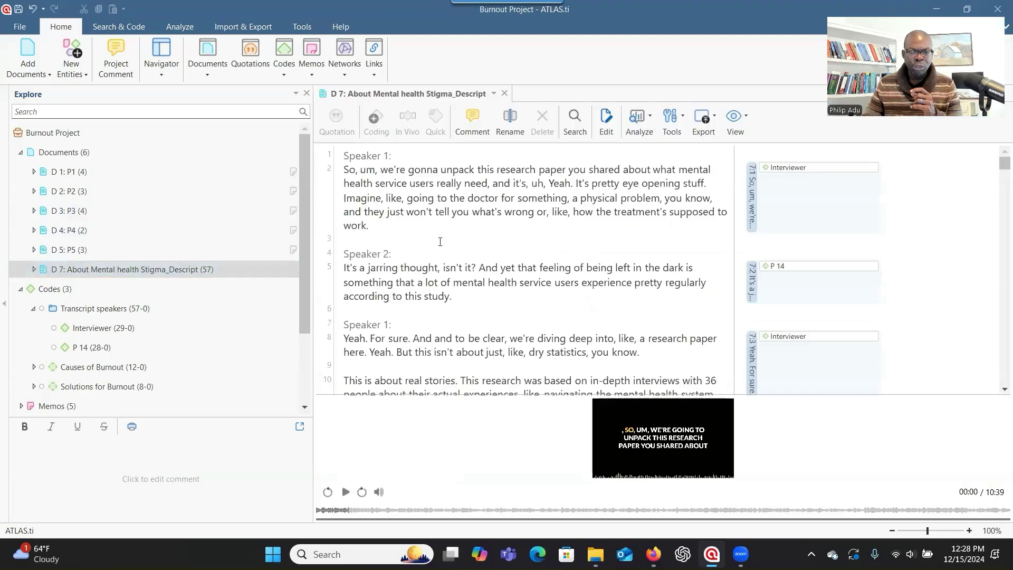
scroll(467, 237, down, 1)
scroll(467, 237, down, 10)
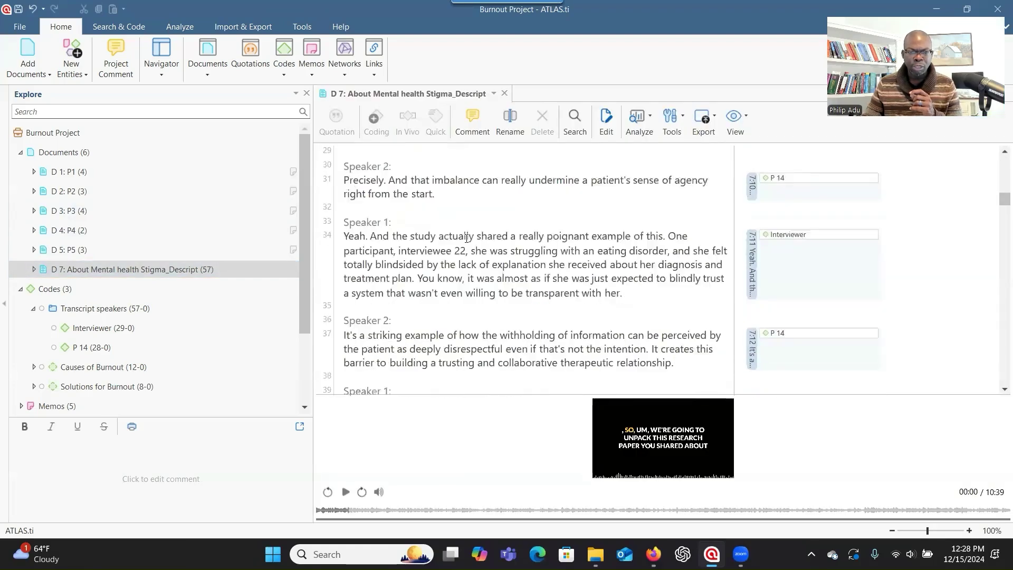
scroll(462, 228, up, 4)
scroll(462, 228, up, 6)
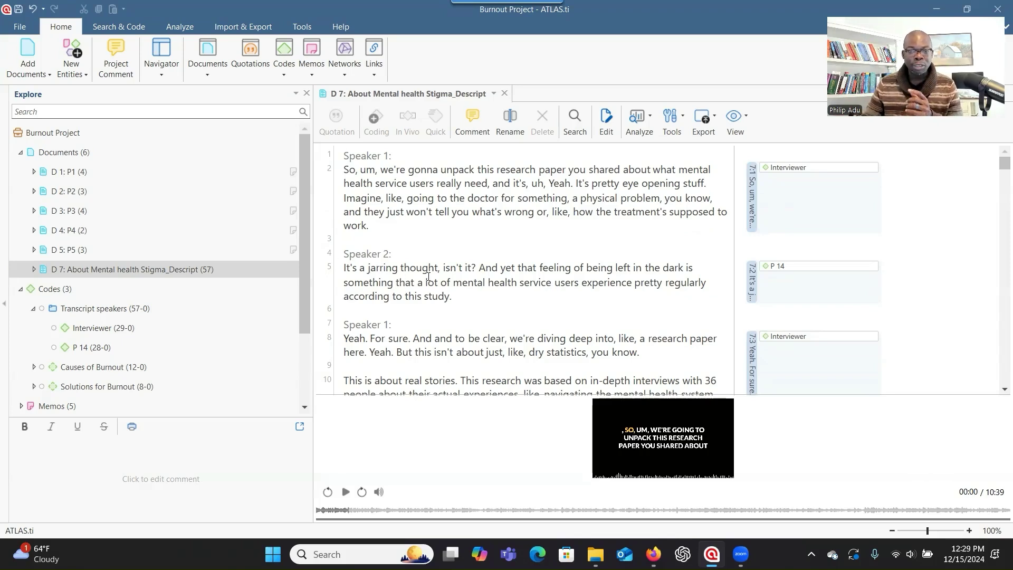
Play the linked video from the beginning to follow the synchronized transcript highlighting, pausing at 00:21
scroll(428, 277, down, 3)
scroll(428, 279, down, 3)
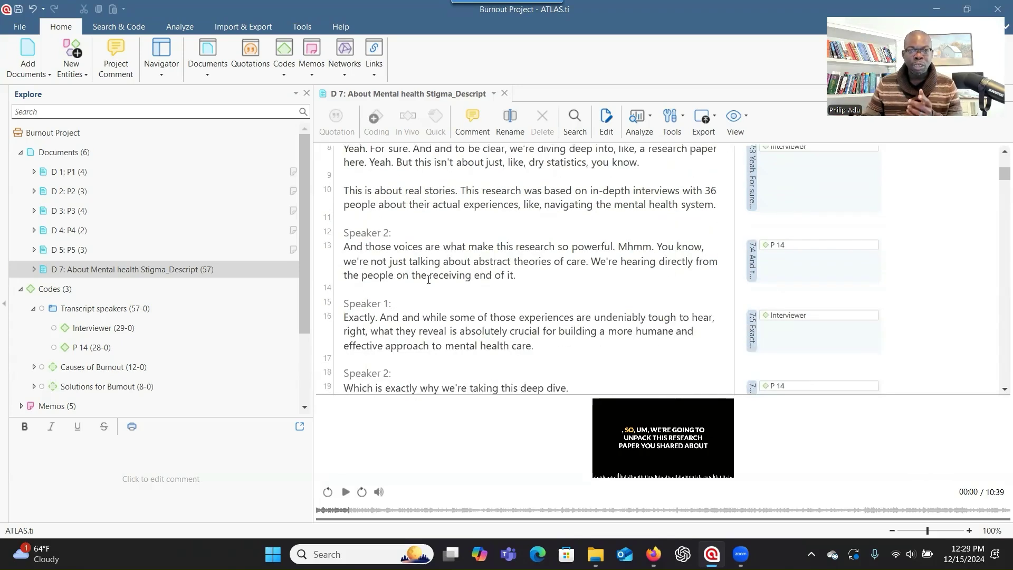
scroll(428, 280, down, 2)
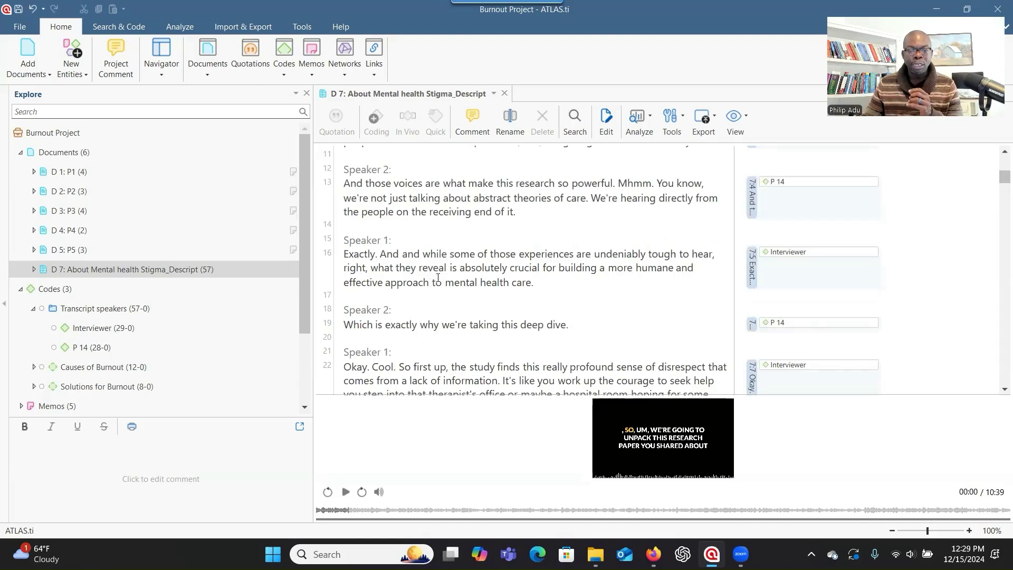
click(346, 492)
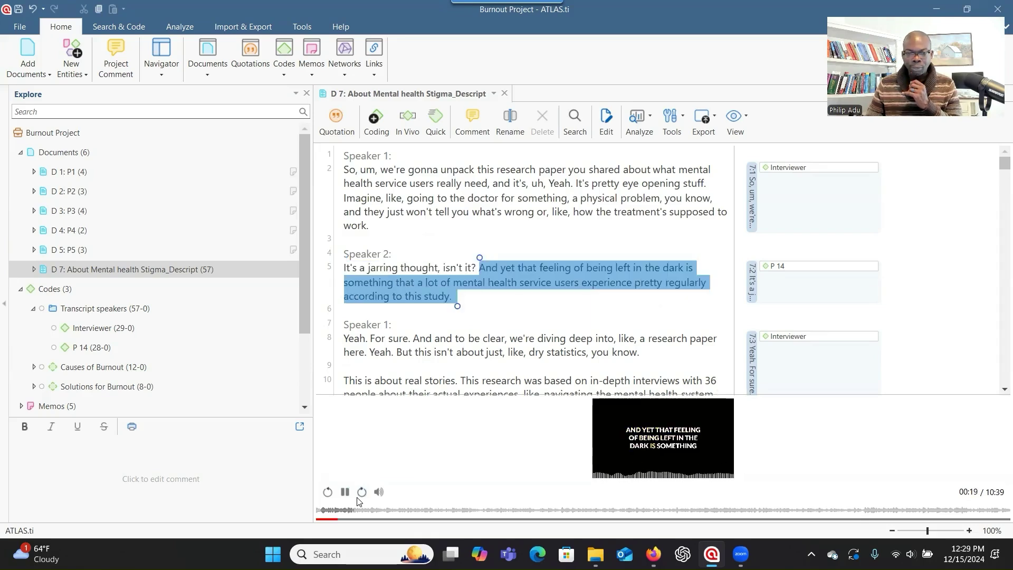
click(346, 493)
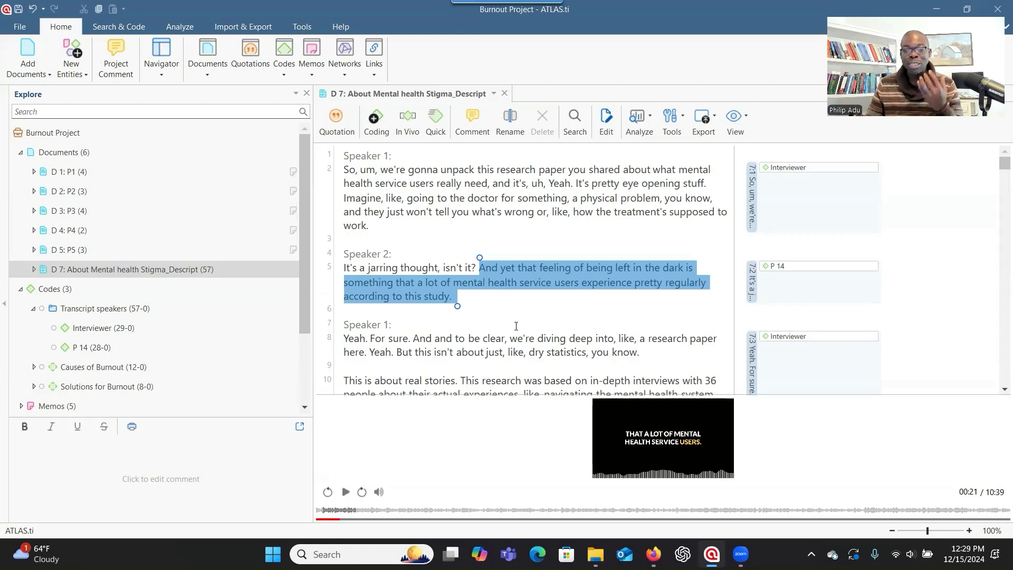
Start applying codes to the Speaker 2 passage beginning "And yet that feeling of being left in the dark"
click(489, 269)
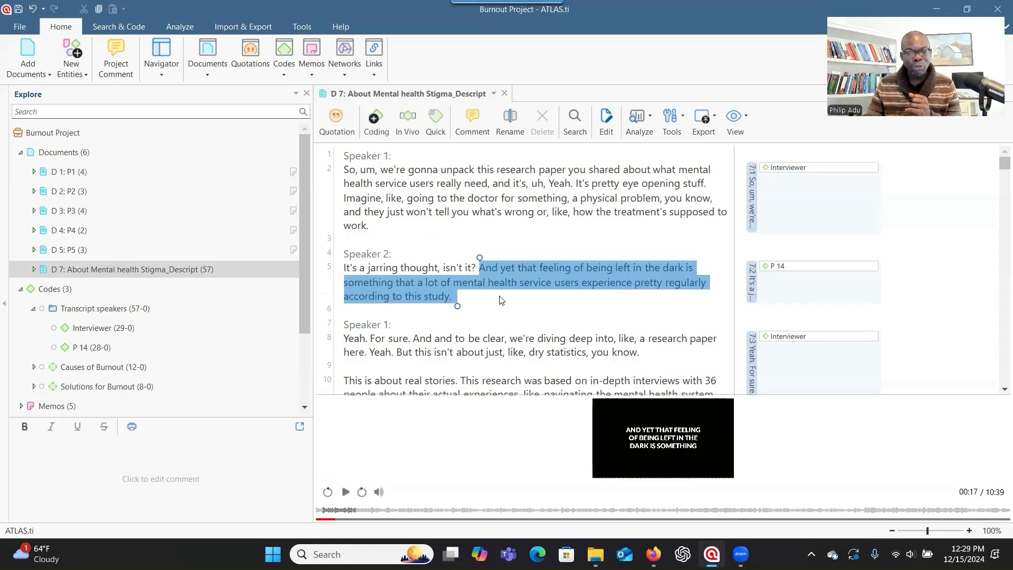
right_click(497, 280)
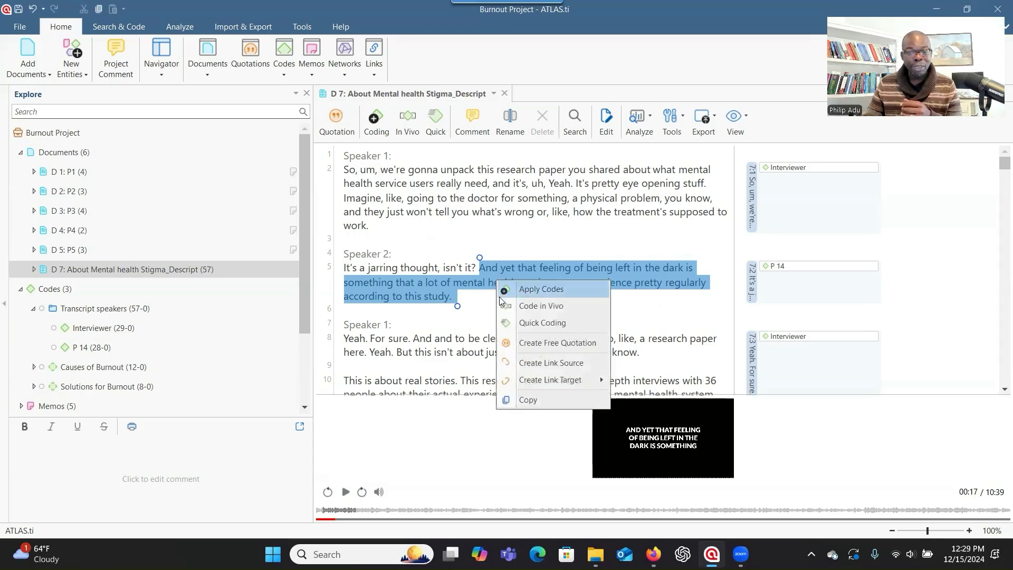
click(525, 289)
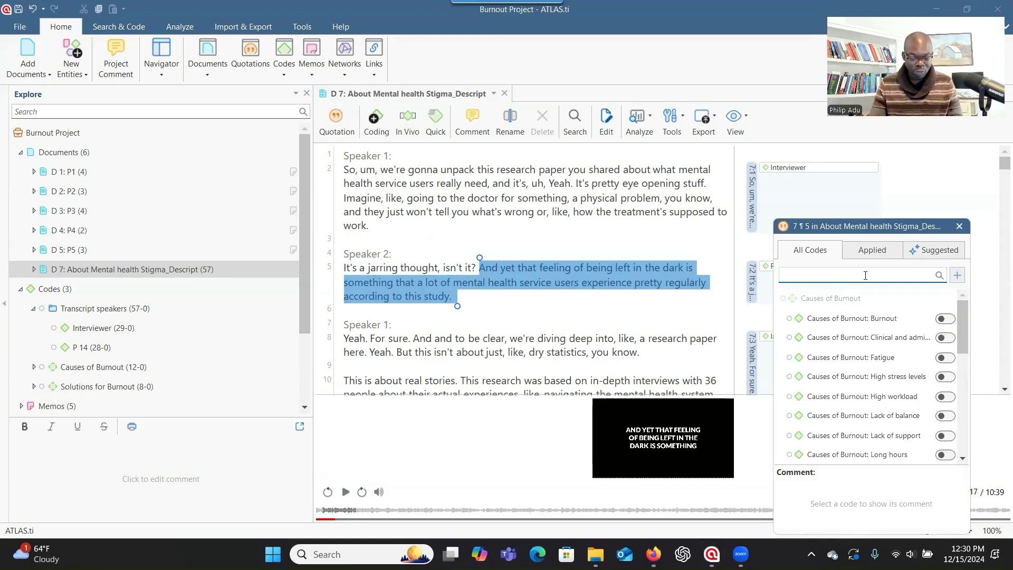
Try to code the selected passage with a new code named "Concern about MH stigma", checking the applied codes
text(Concern about MH s)
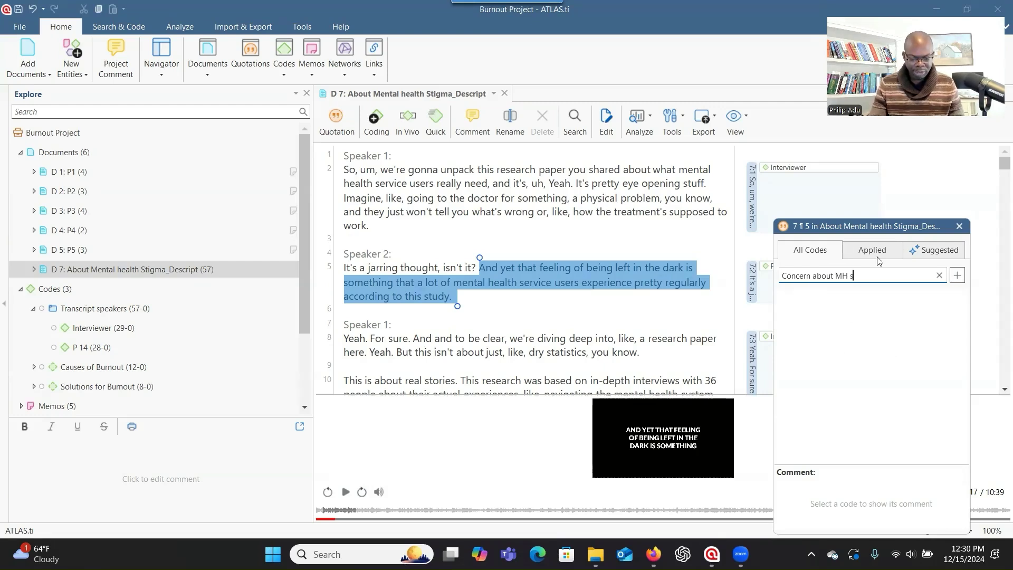
text(tigma)
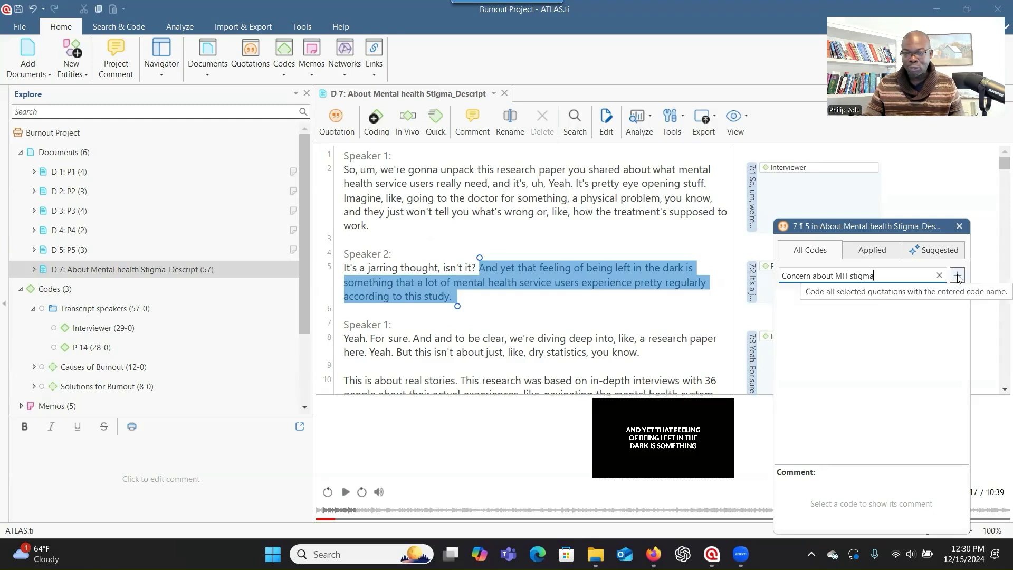
click(873, 251)
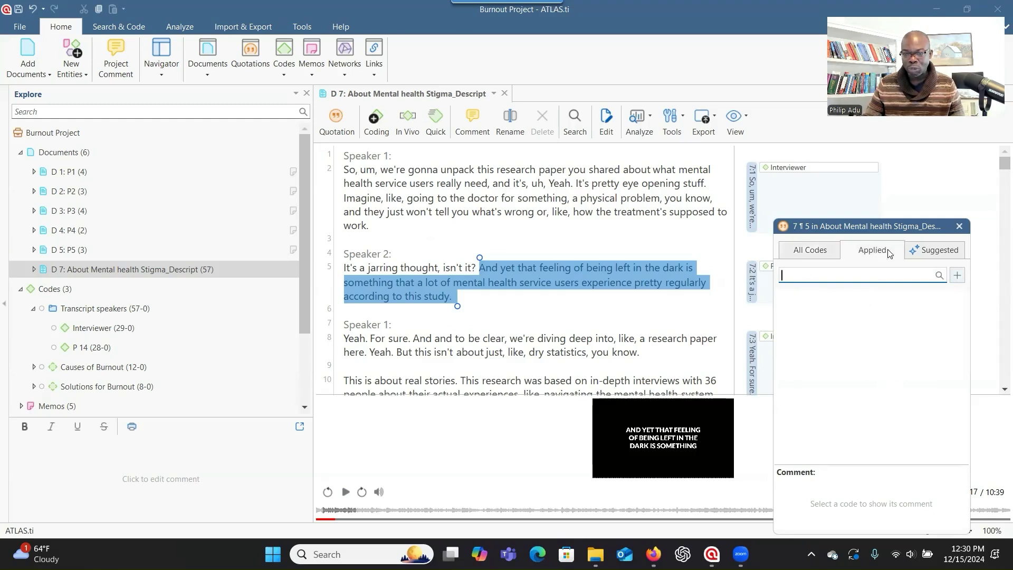
click(819, 258)
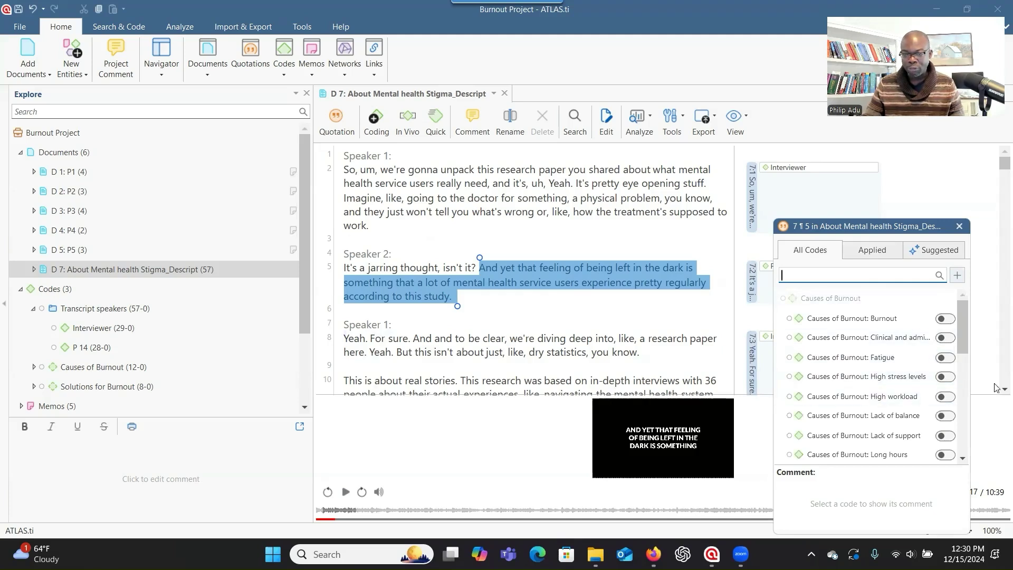
Apply the code Causes of Burnout: Fatigue to the selected passage, view the suggested codes, and finish coding
click(945, 358)
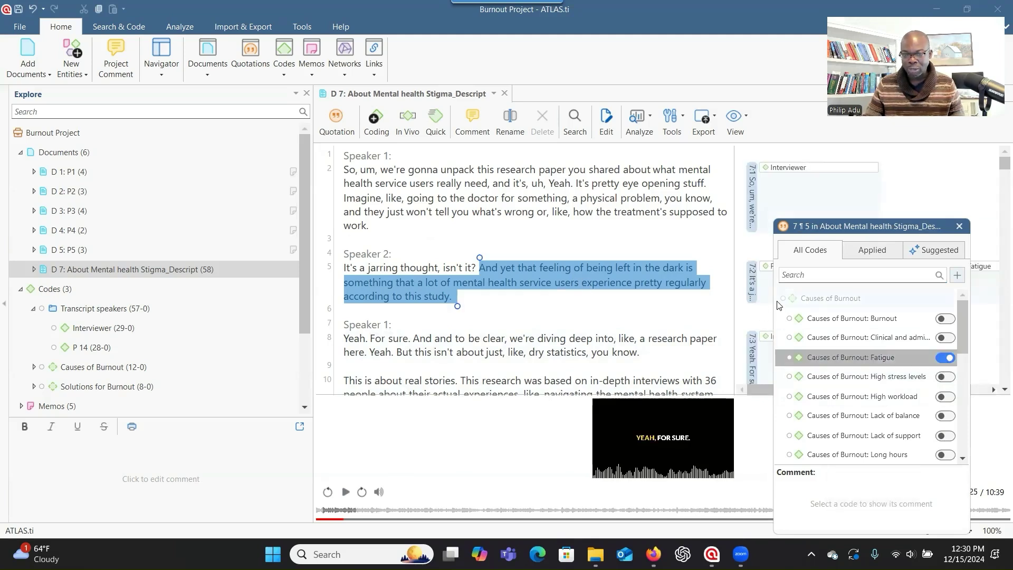
click(932, 257)
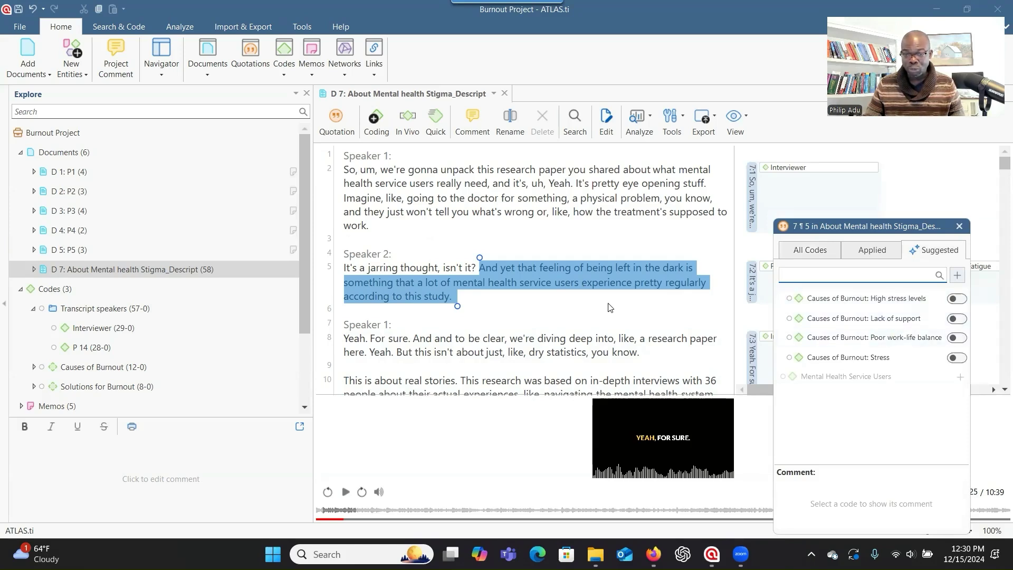
click(960, 226)
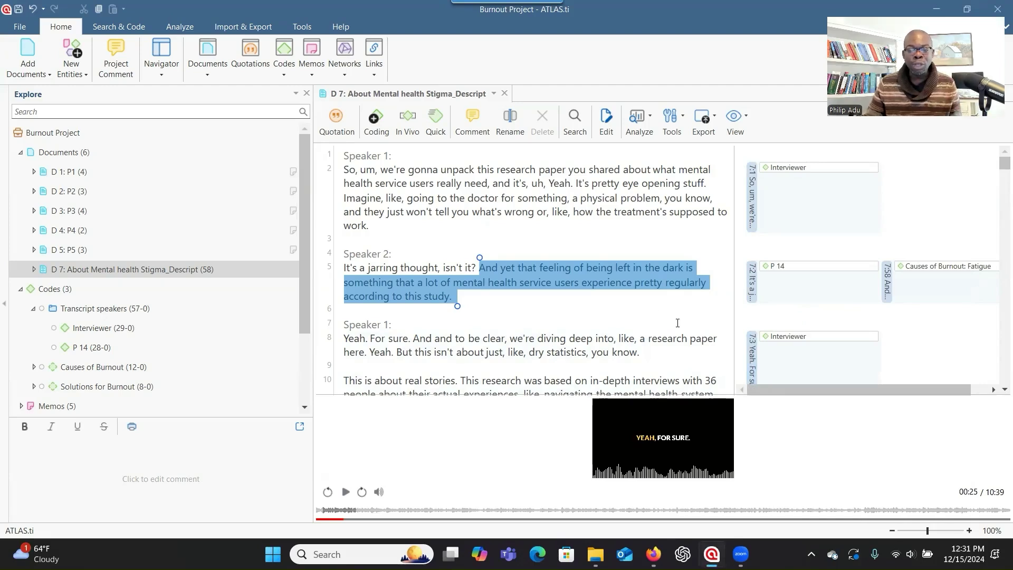
Play the video from the Speaker 1 sentence beginning "And and to be clear"
click(517, 344)
click(346, 492)
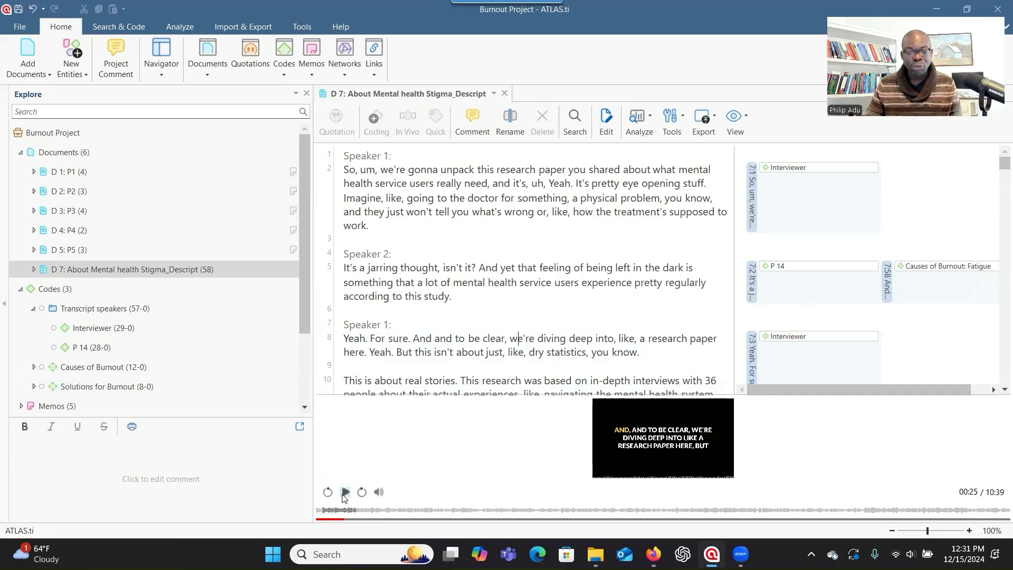
Continue the video playback through the Speaker 1 sentence about the research paper and review the transcript passages that follow
click(345, 492)
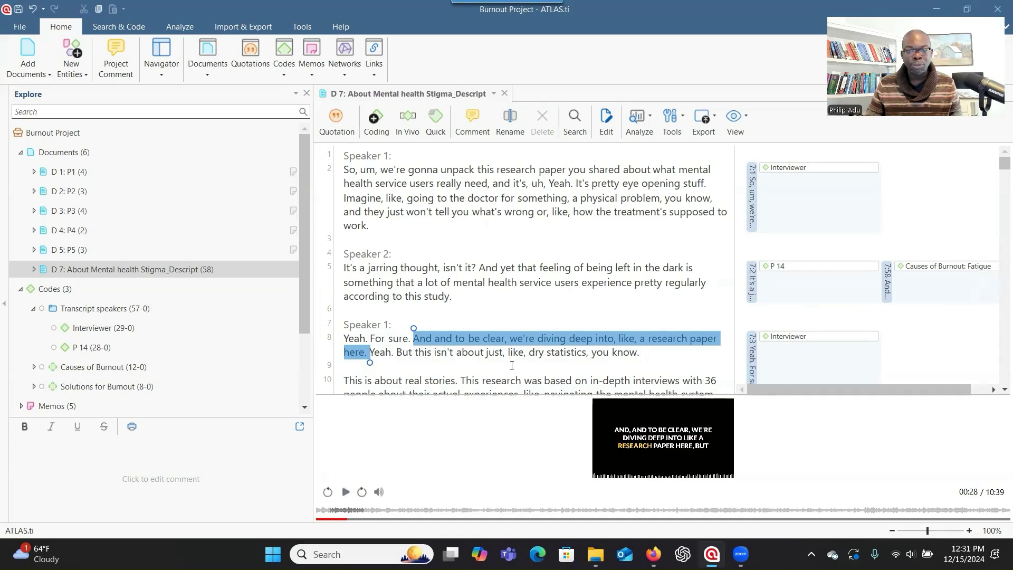
scroll(458, 259, down, 3)
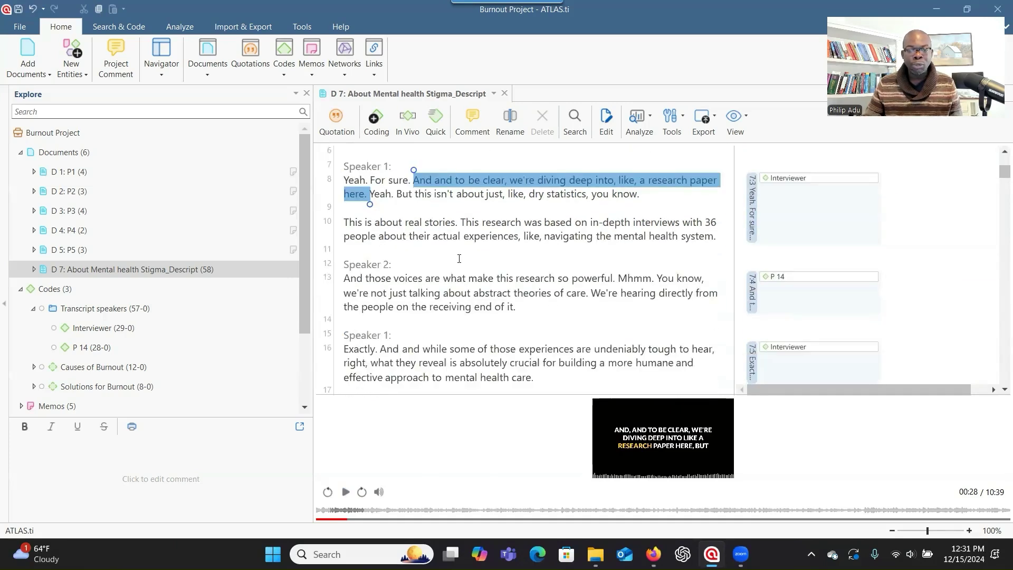
scroll(458, 258, down, 1)
scroll(458, 260, up, 2)
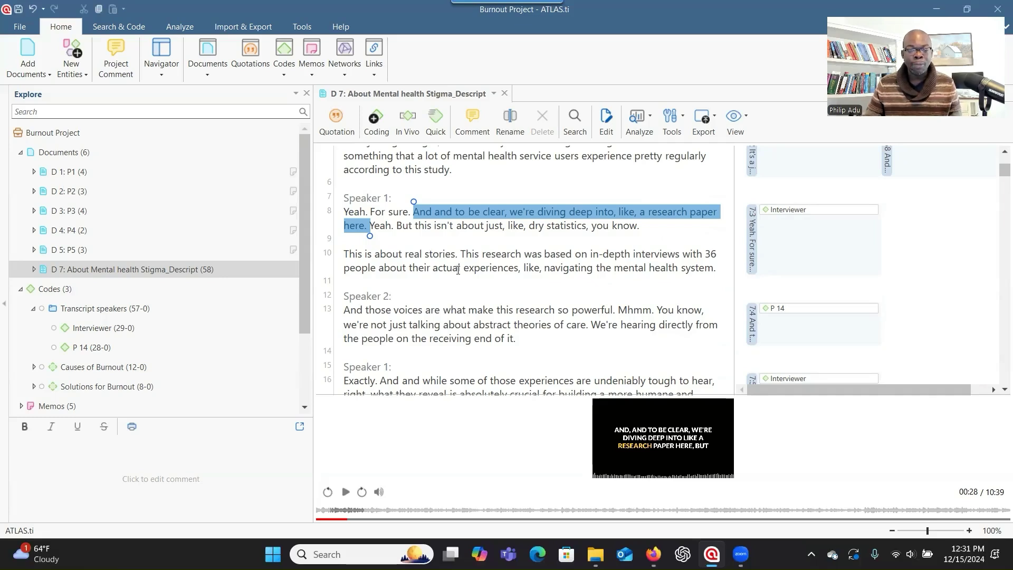
scroll(439, 290, down, 2)
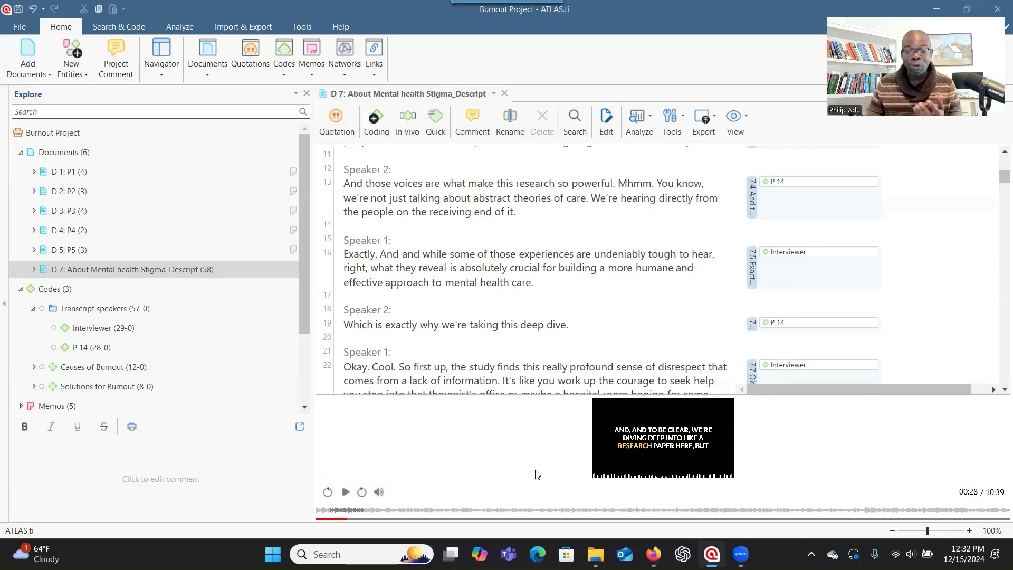
Switch to the ATLAS.ti Auto Transcription page in Firefox, open the transcription credits shop and view the credit packages for sale
mouse_move(653, 554)
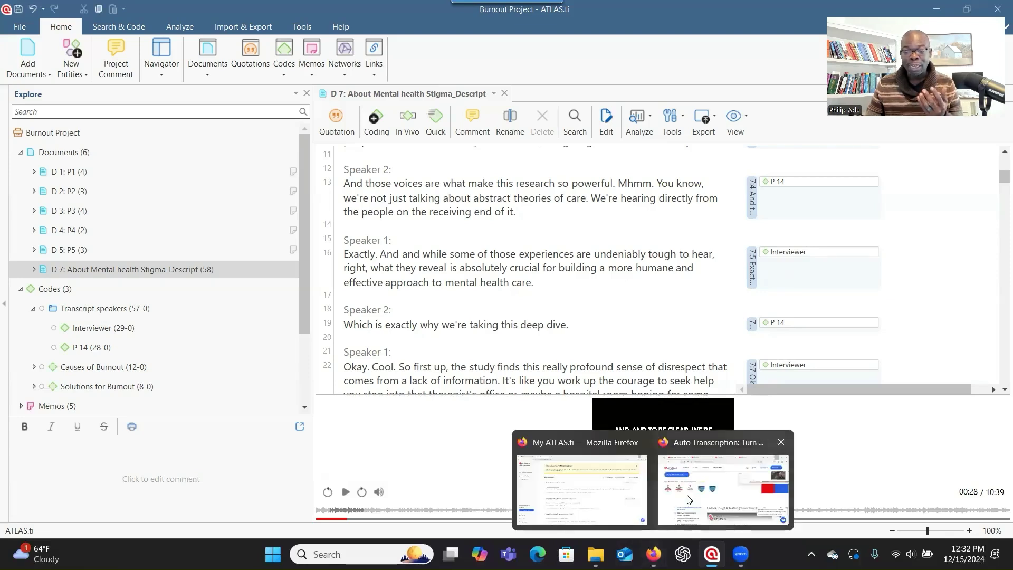
click(657, 465)
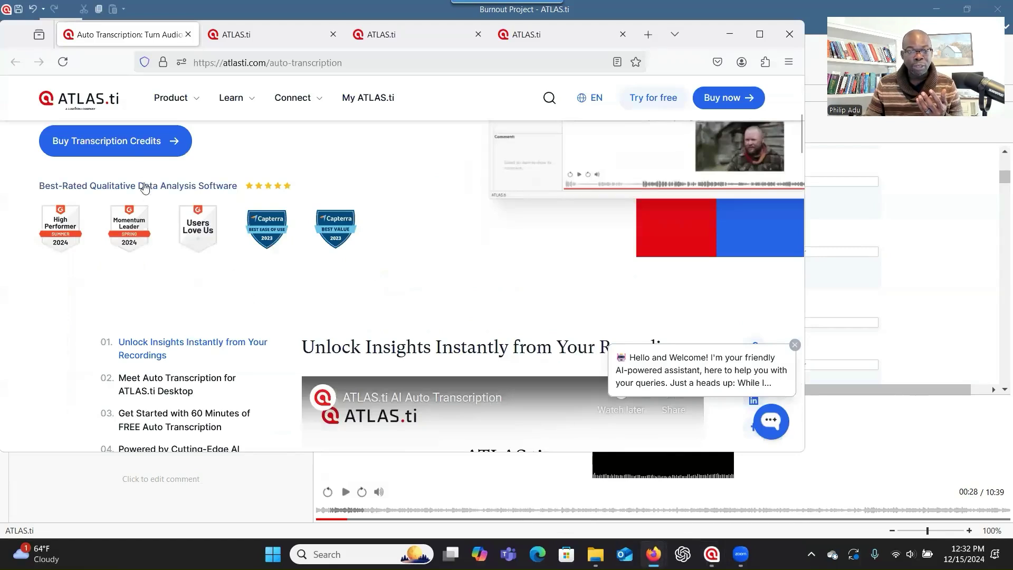
click(133, 149)
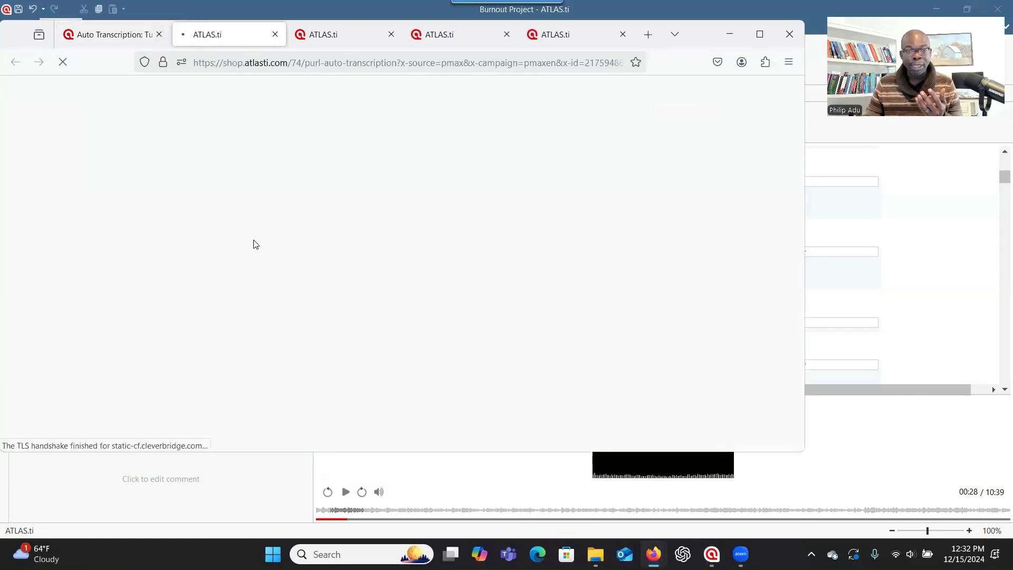
scroll(260, 253, down, 10)
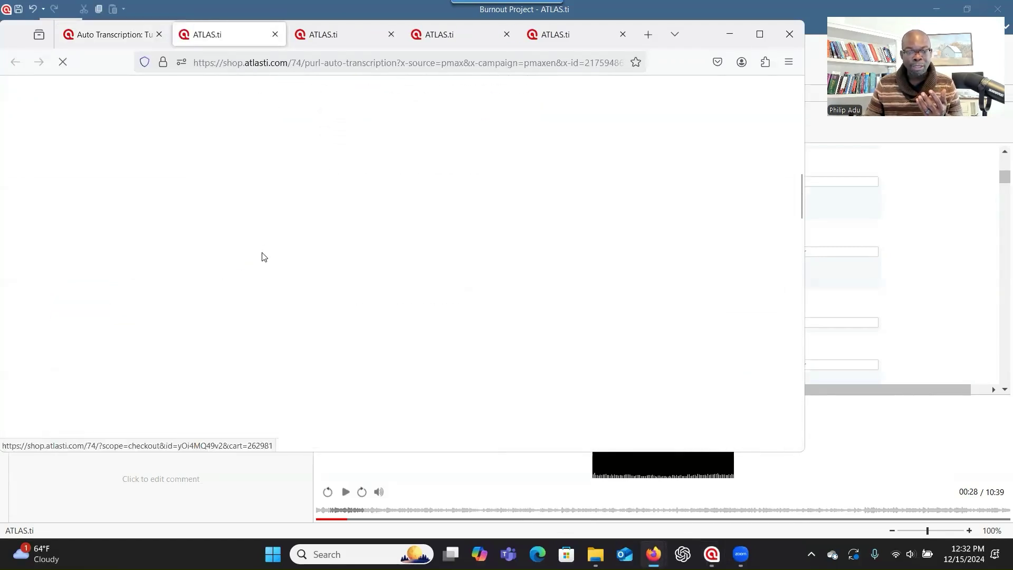
scroll(264, 257, up, 5)
scroll(264, 257, down, 2)
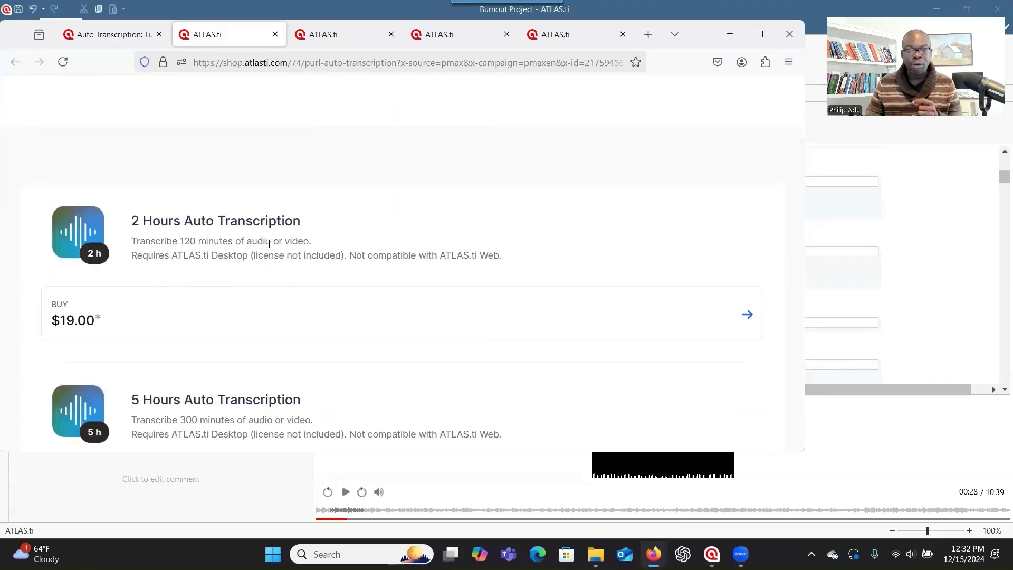
Switch back to the Burnout Project in ATLAS.ti and maximize its window
click(333, 11)
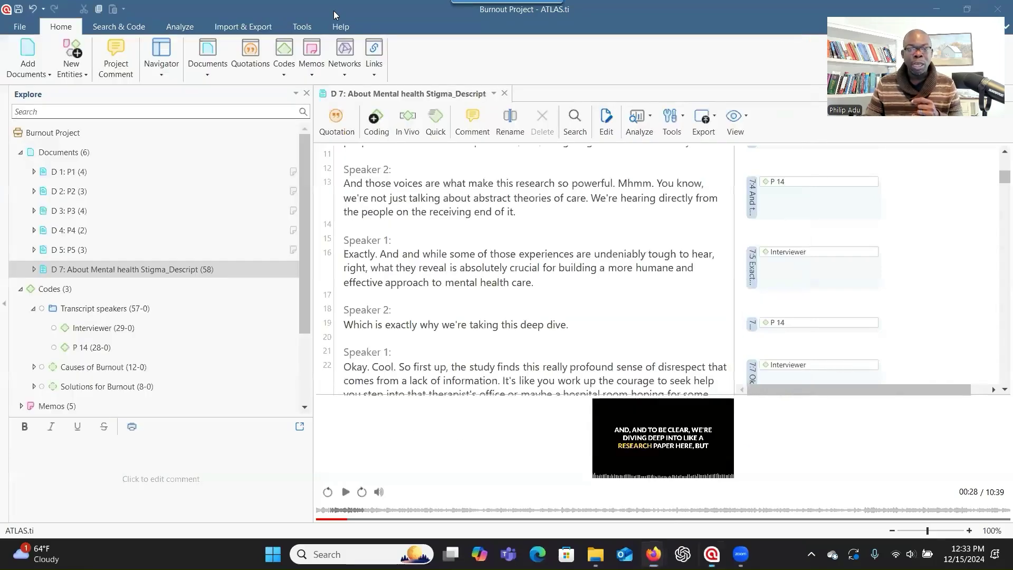
double_click(334, 10)
click(644, 86)
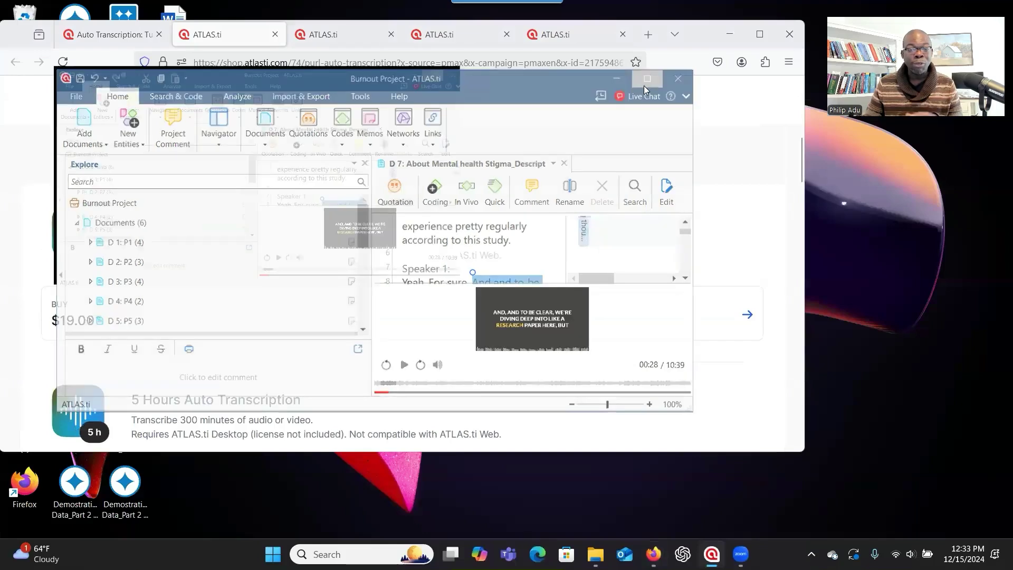